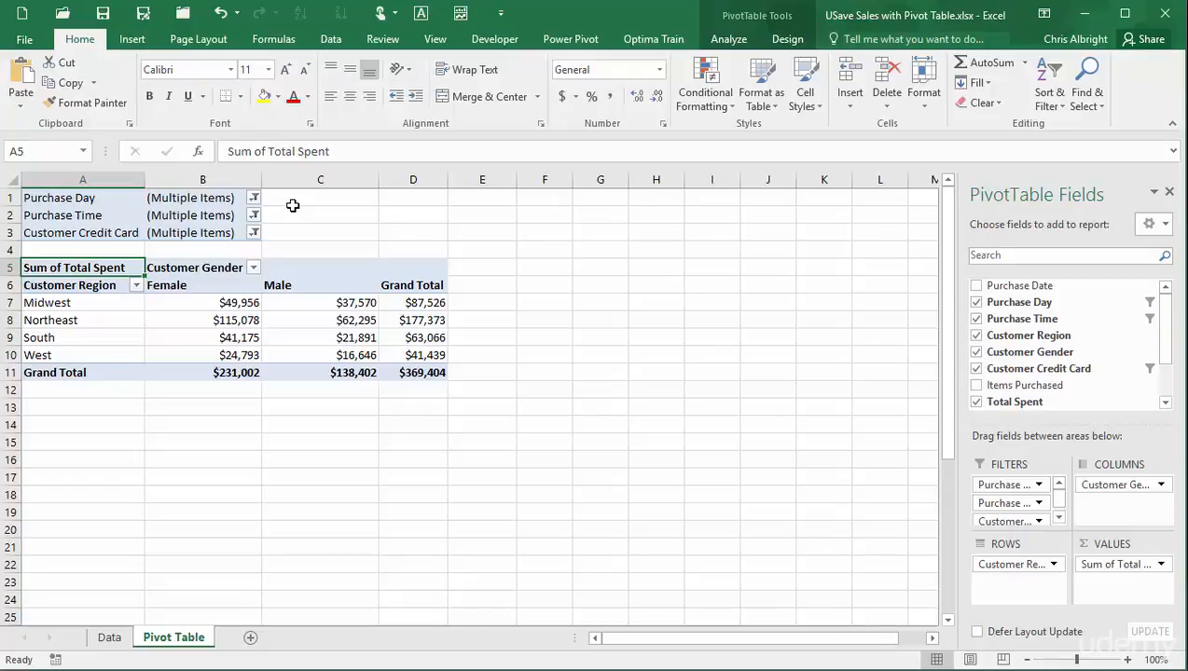
Reset the Purchase Day, Purchase Time and Customer Credit Card report filters to (All).
click(254, 198)
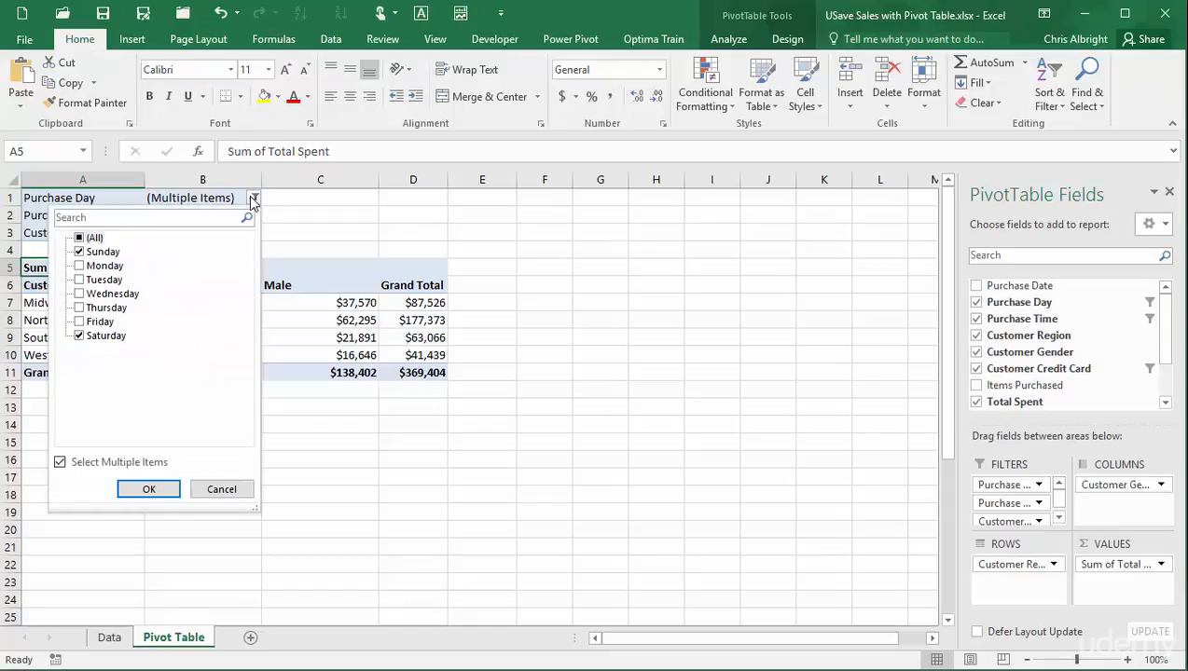
click(224, 488)
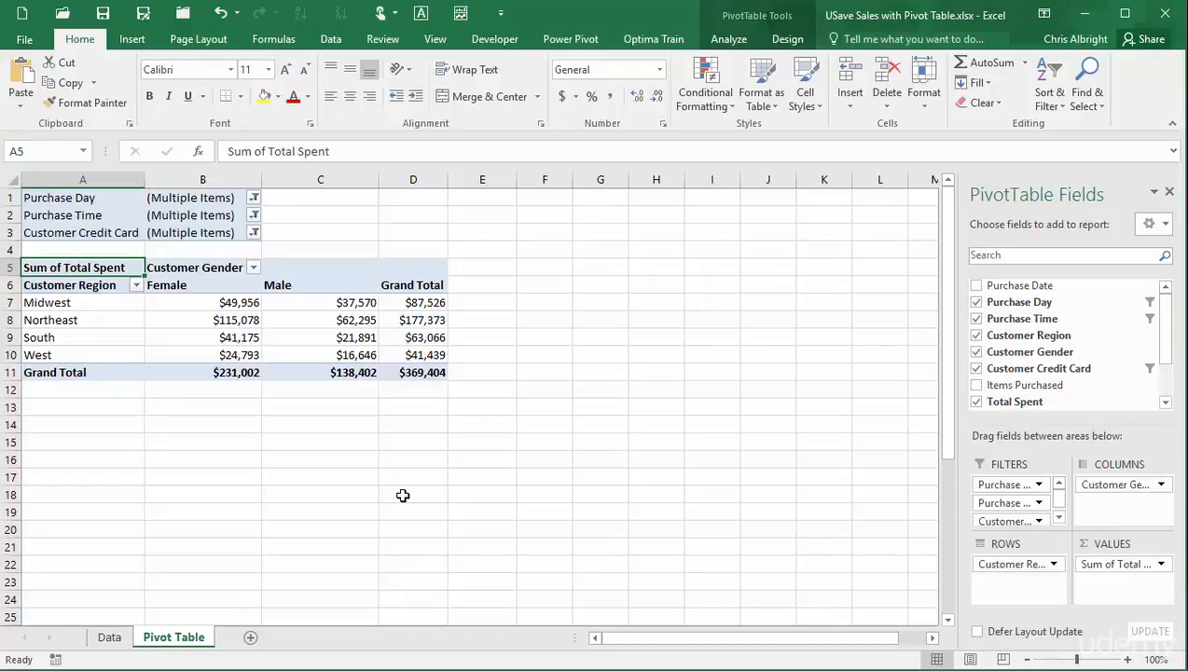
click(254, 198)
click(80, 239)
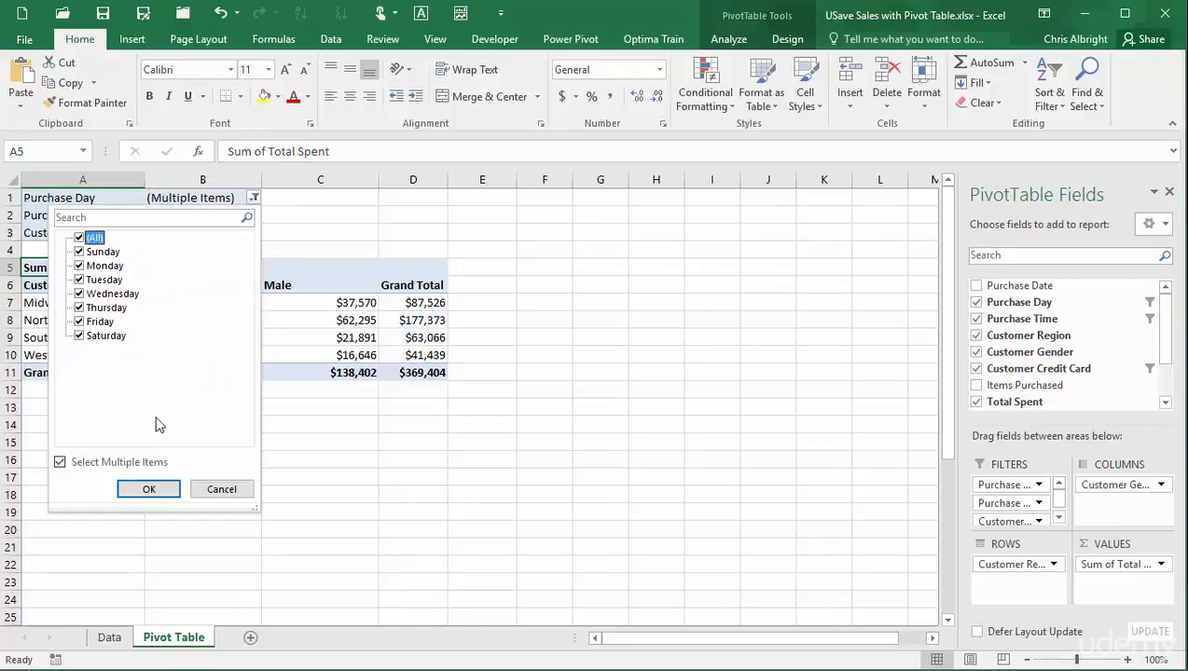
click(147, 487)
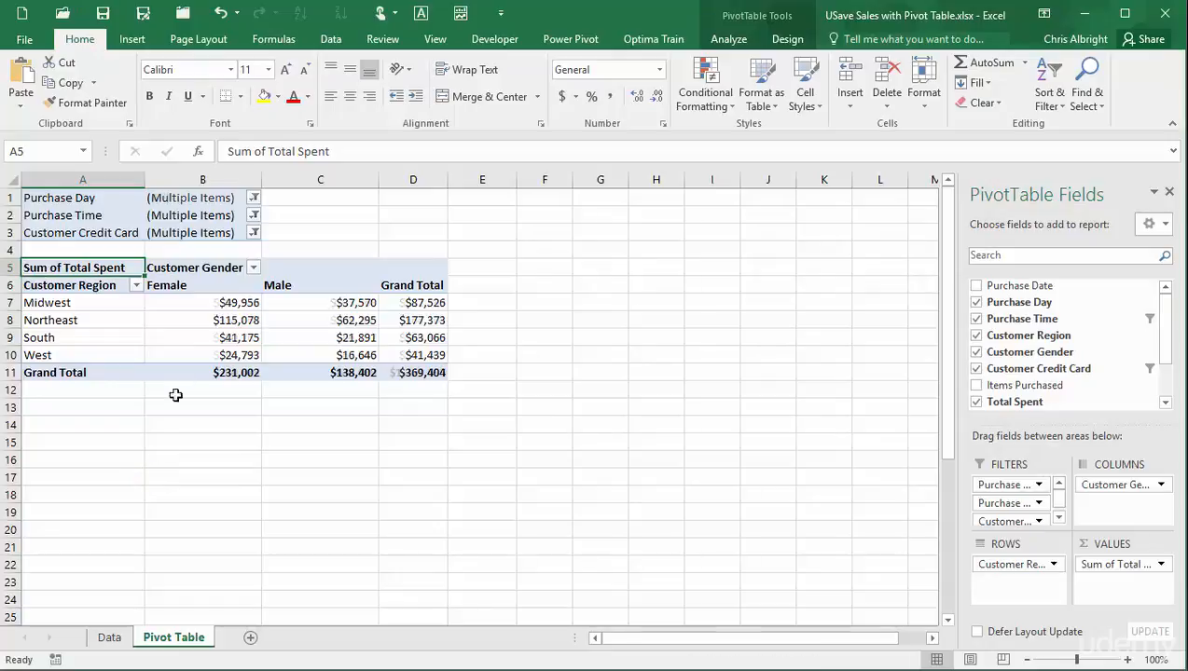
click(253, 215)
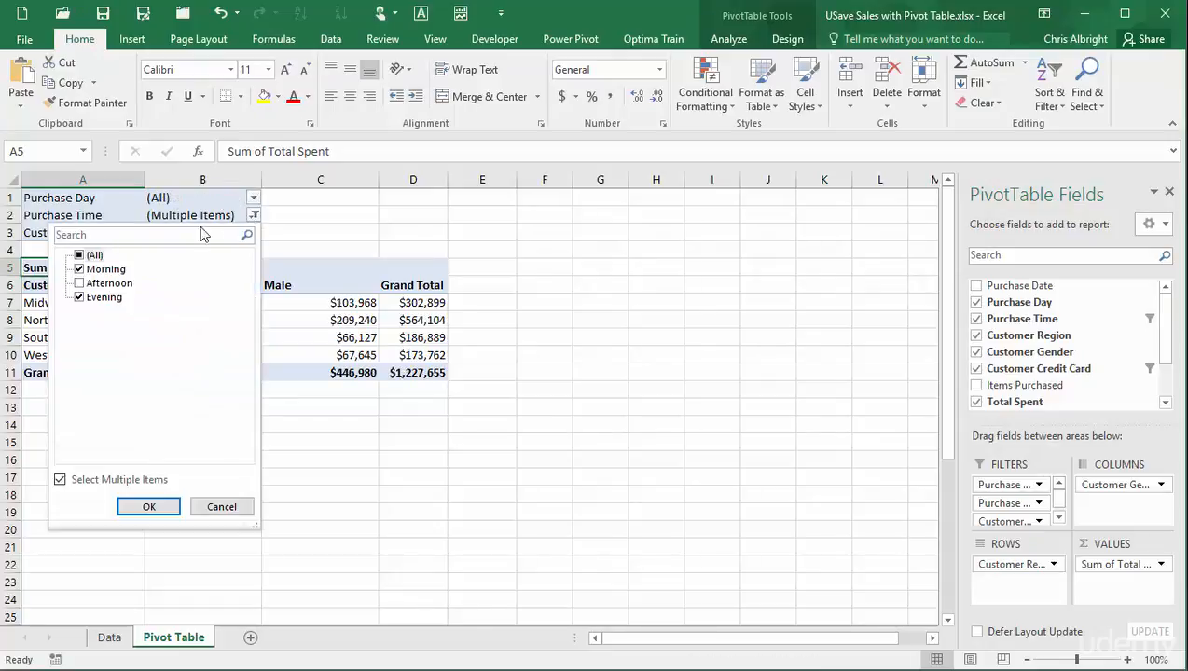
click(79, 255)
click(151, 506)
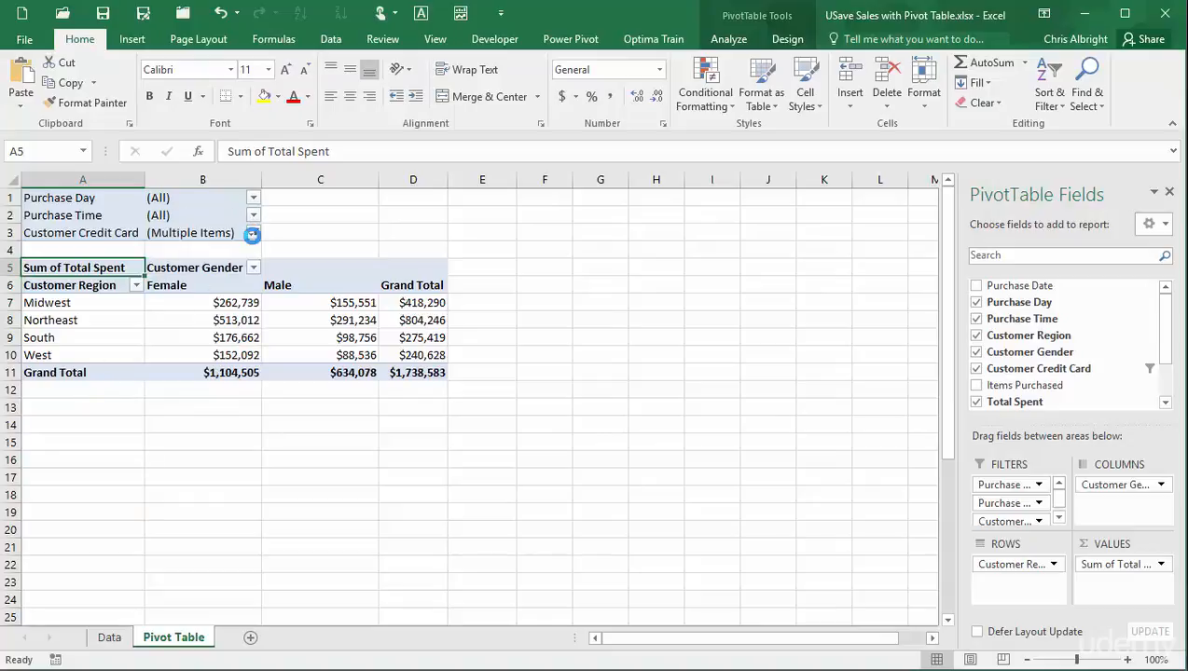
click(253, 233)
click(79, 272)
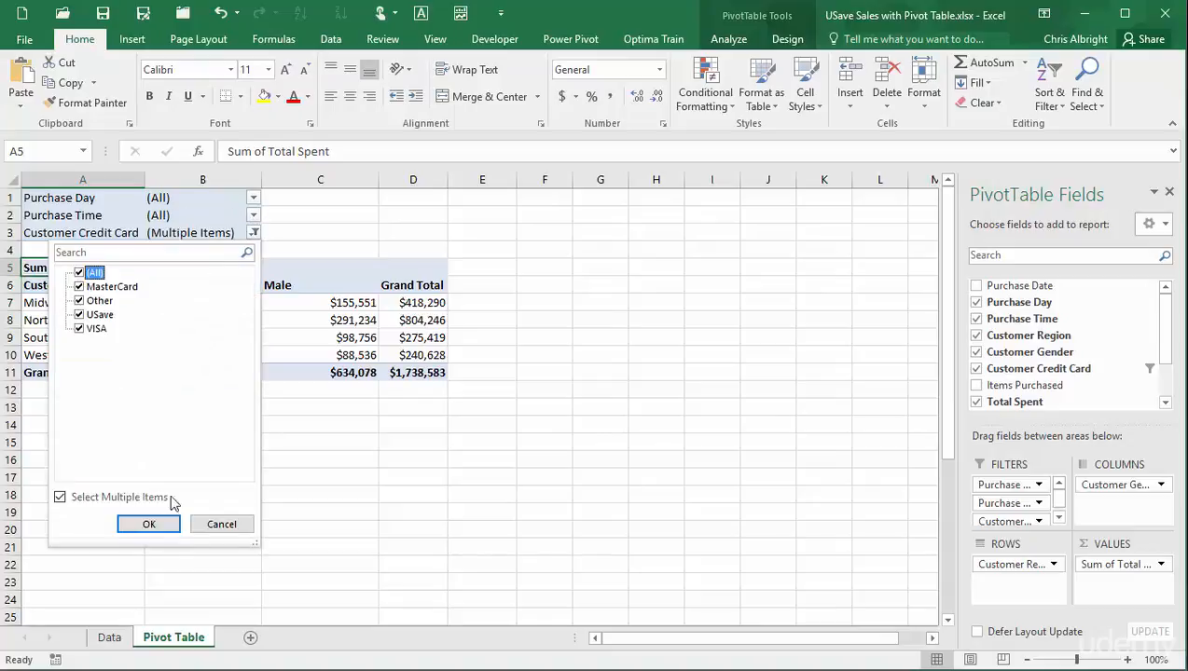
click(166, 530)
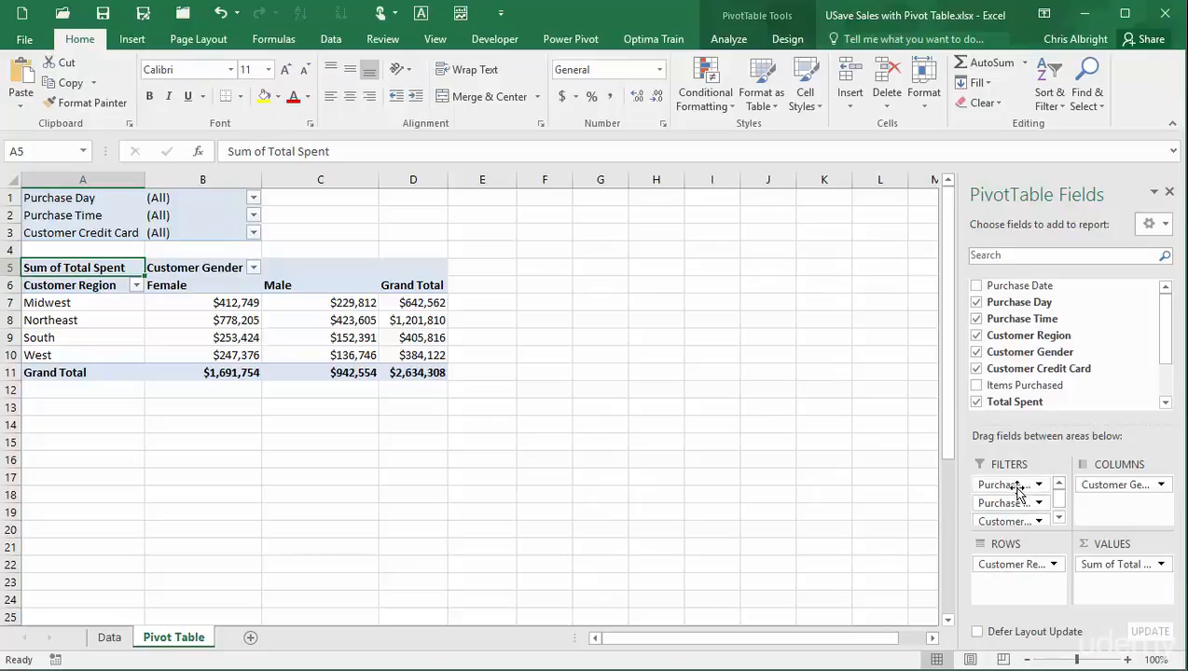
Remove Purchase Day, Purchase Time and Customer Credit Card from the pivot's FILTERS area.
drag(1015, 487, 854, 505)
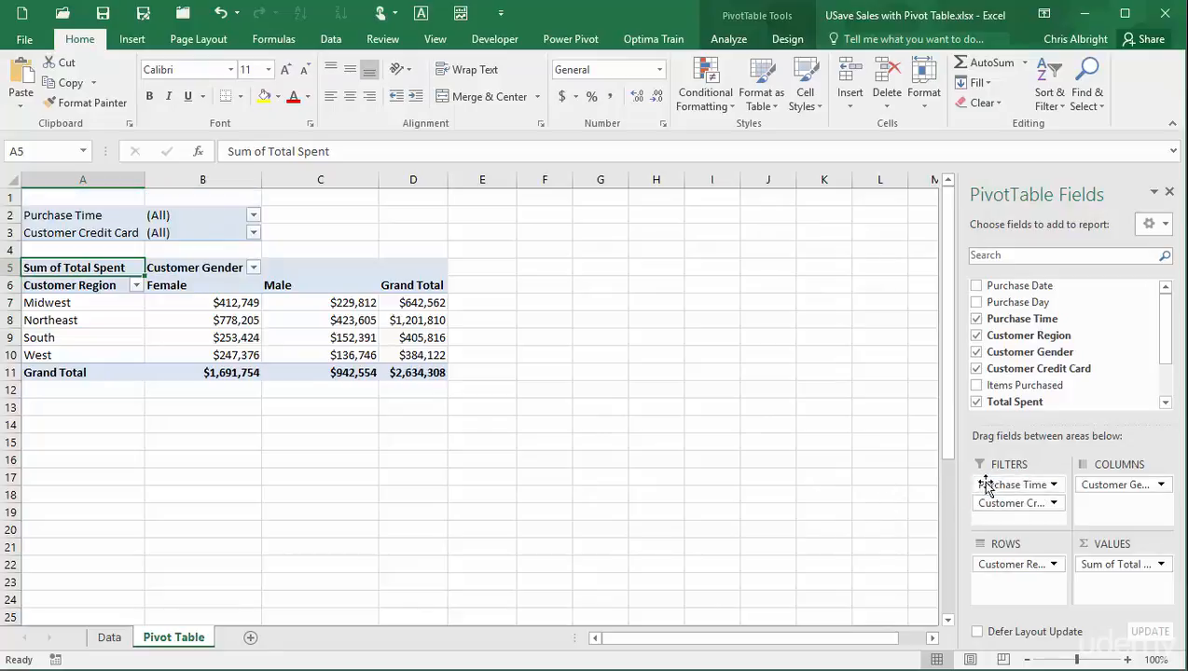
drag(981, 486, 862, 483)
drag(1014, 485, 829, 489)
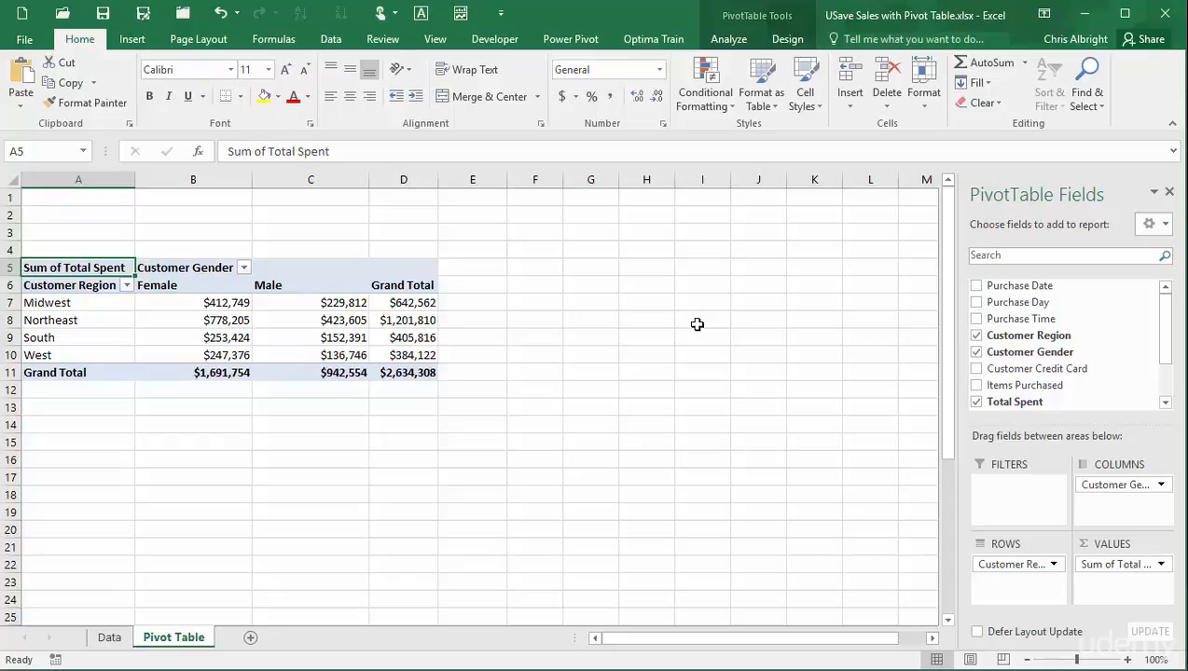
Insert slicers for Purchase Day, Purchase Time and Customer Credit Card via PivotTable Analyze.
click(733, 40)
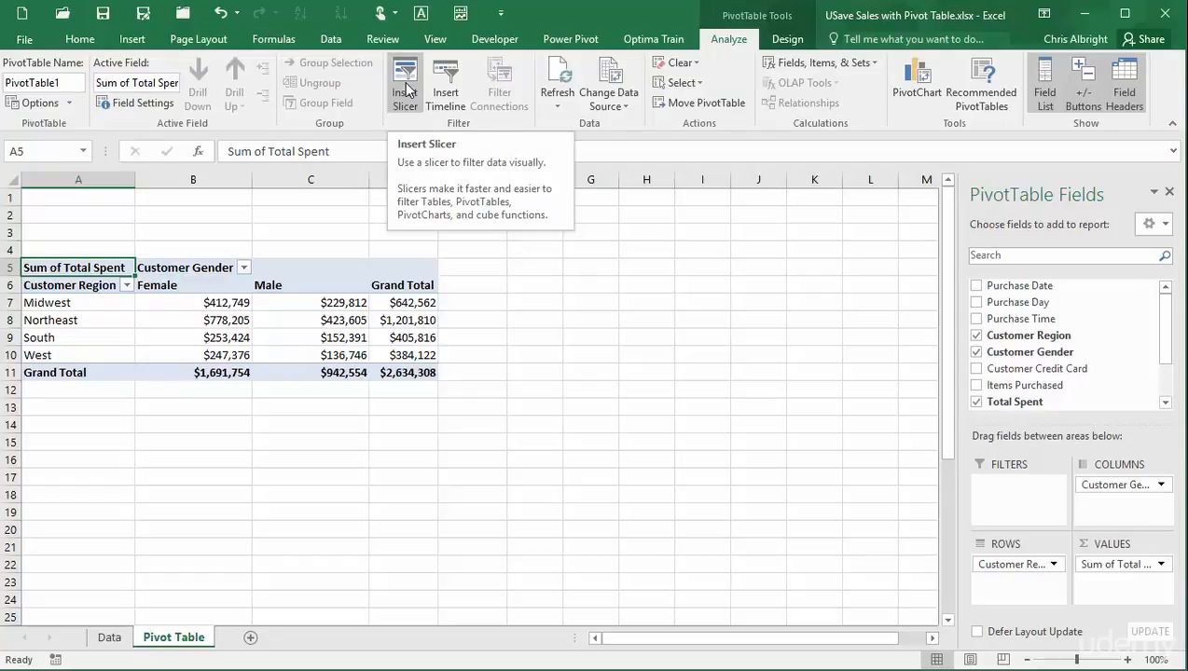
click(133, 39)
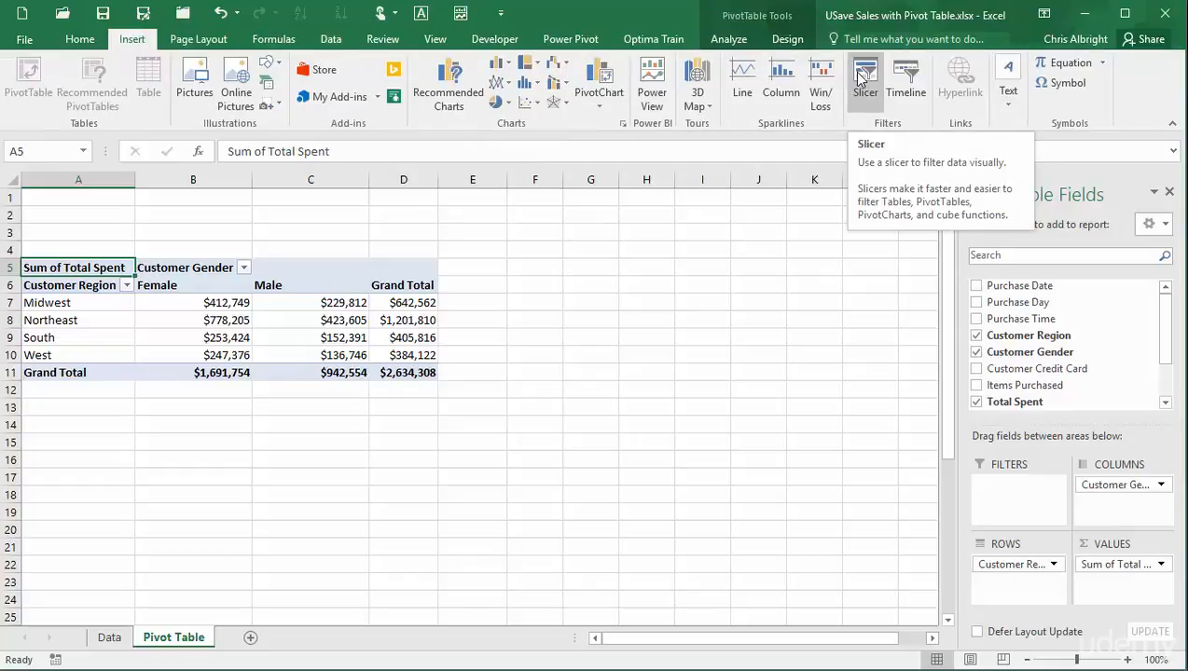
click(728, 41)
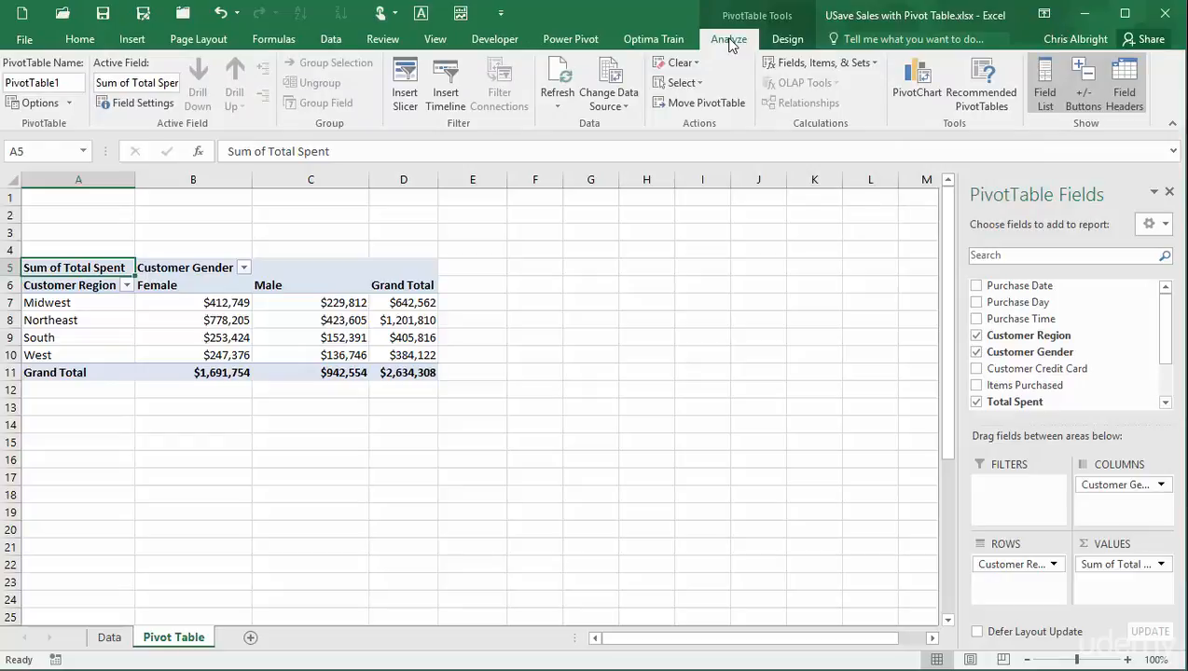
click(403, 75)
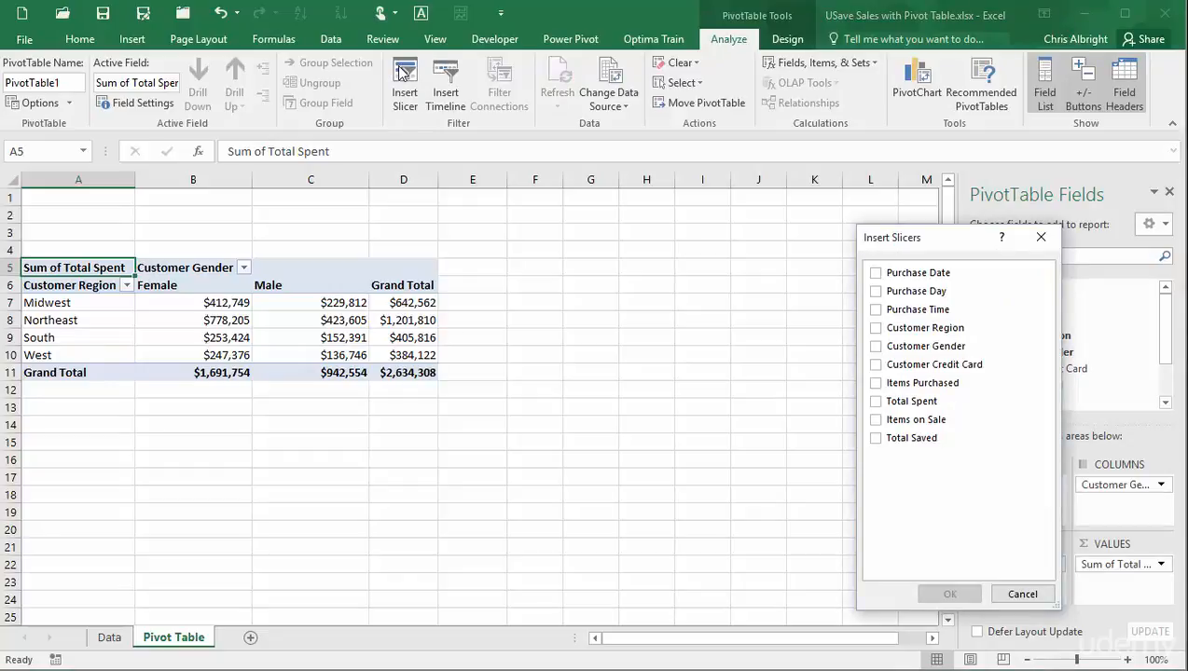
click(874, 293)
click(874, 310)
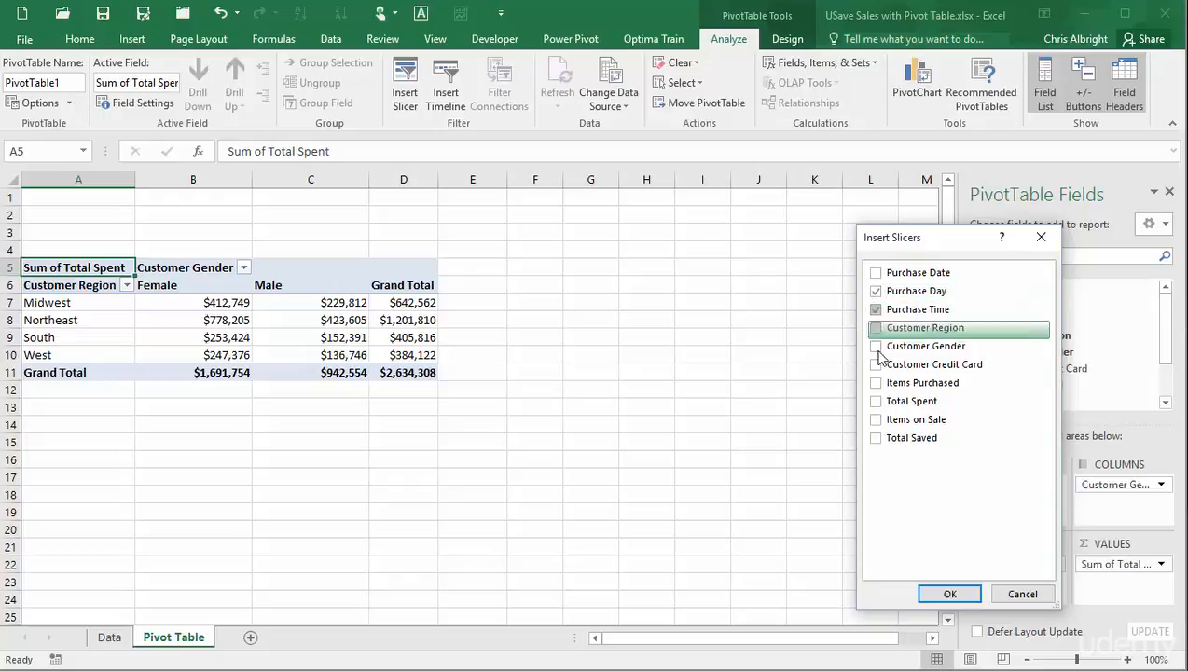
click(875, 365)
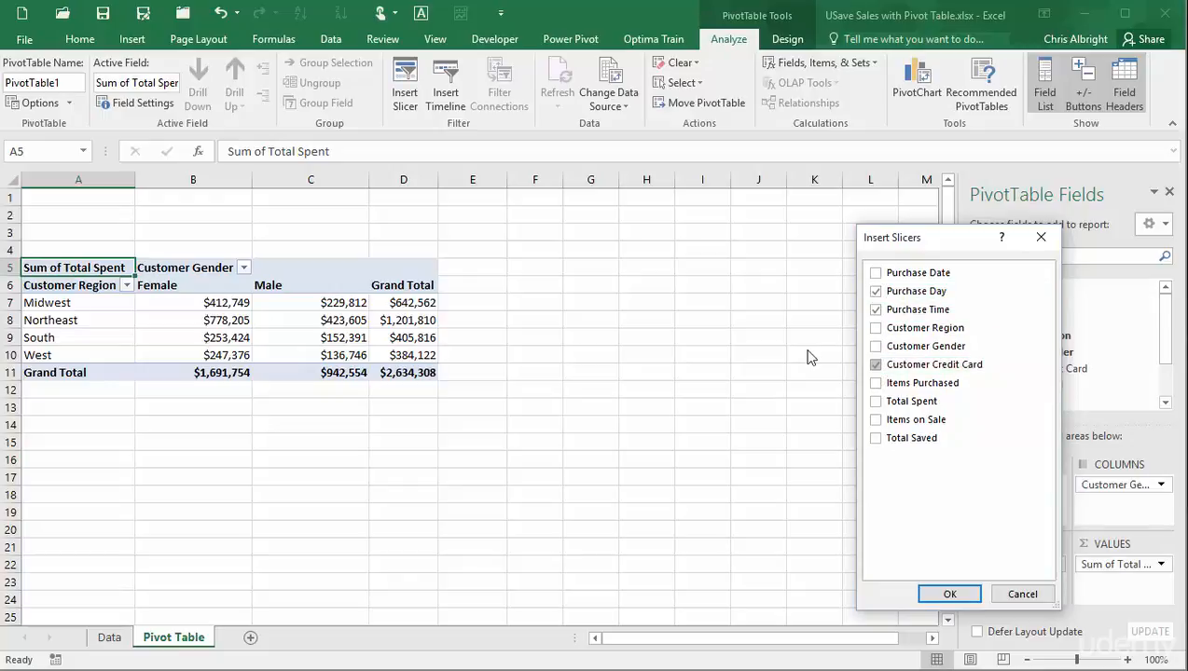
click(952, 597)
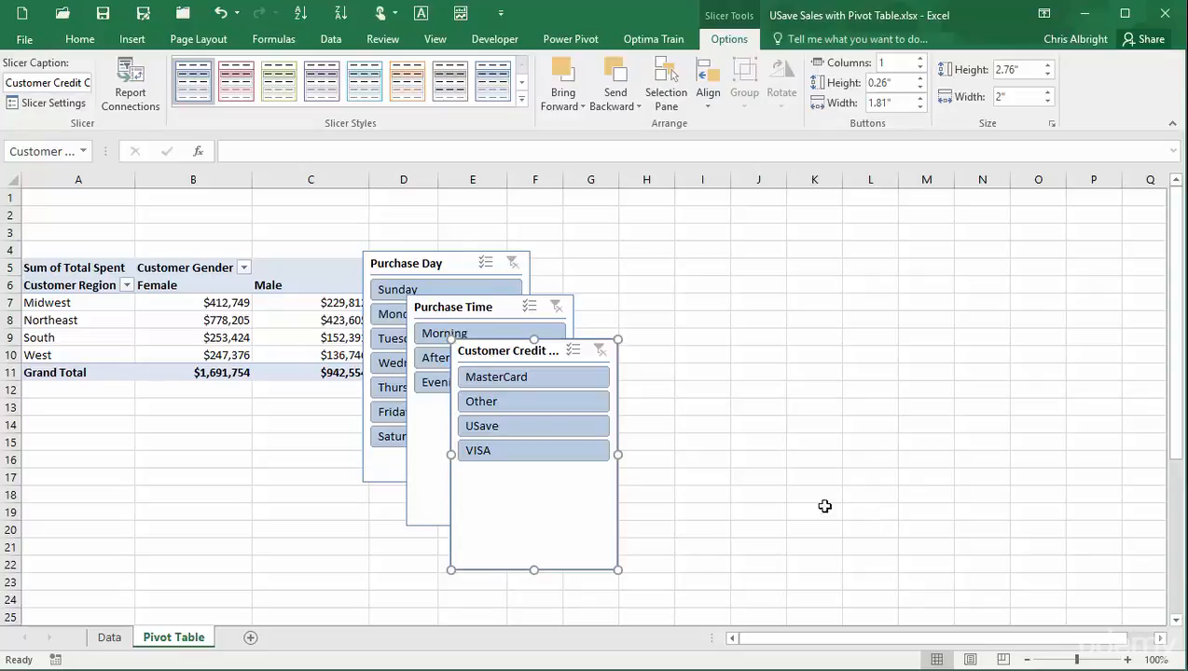
Line up the Customer Credit Card, Purchase Time and Purchase Day slicers in a row beside the pivot.
drag(571, 347, 929, 212)
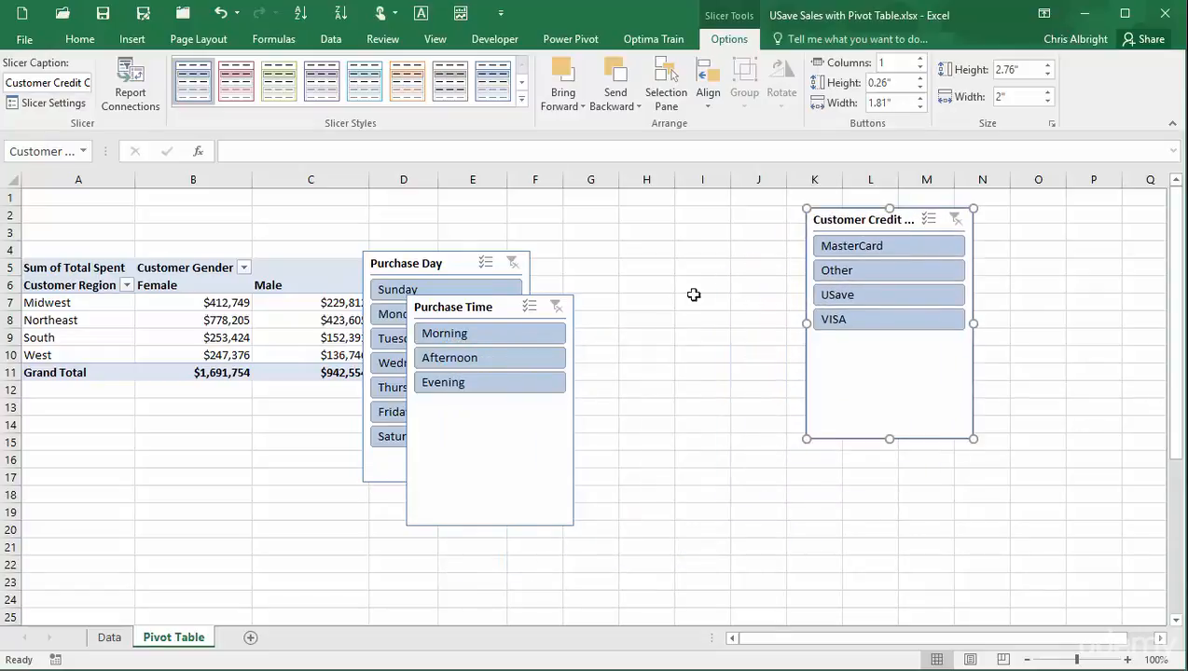
click(483, 302)
drag(499, 298, 718, 216)
click(471, 267)
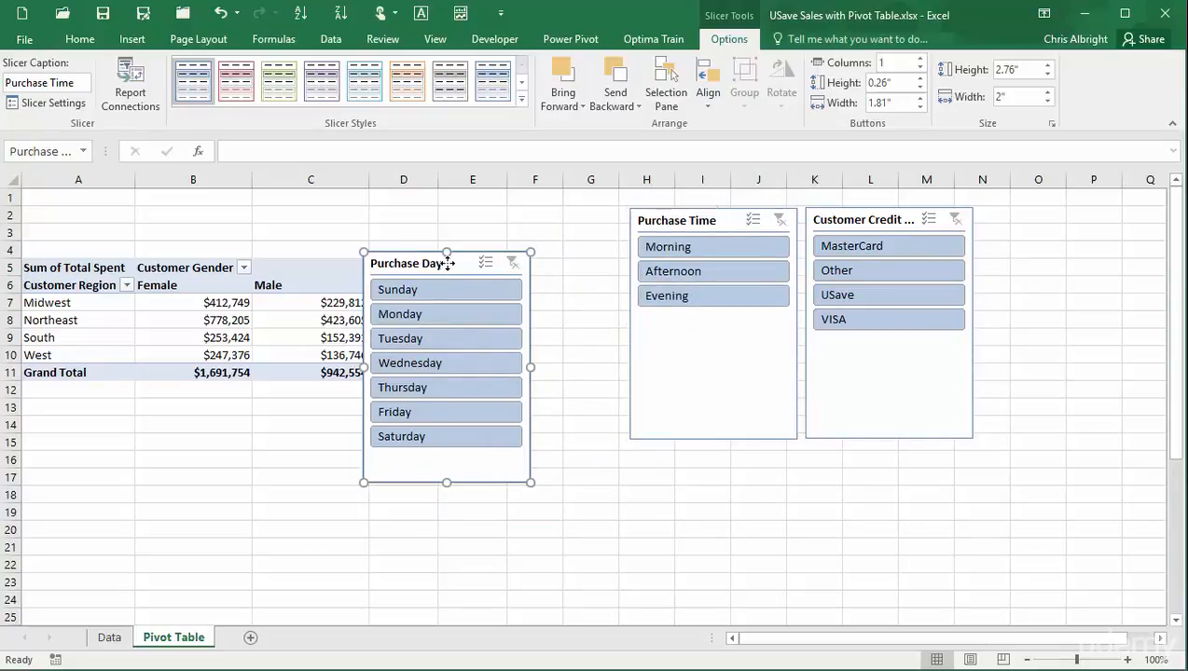
drag(487, 252, 578, 205)
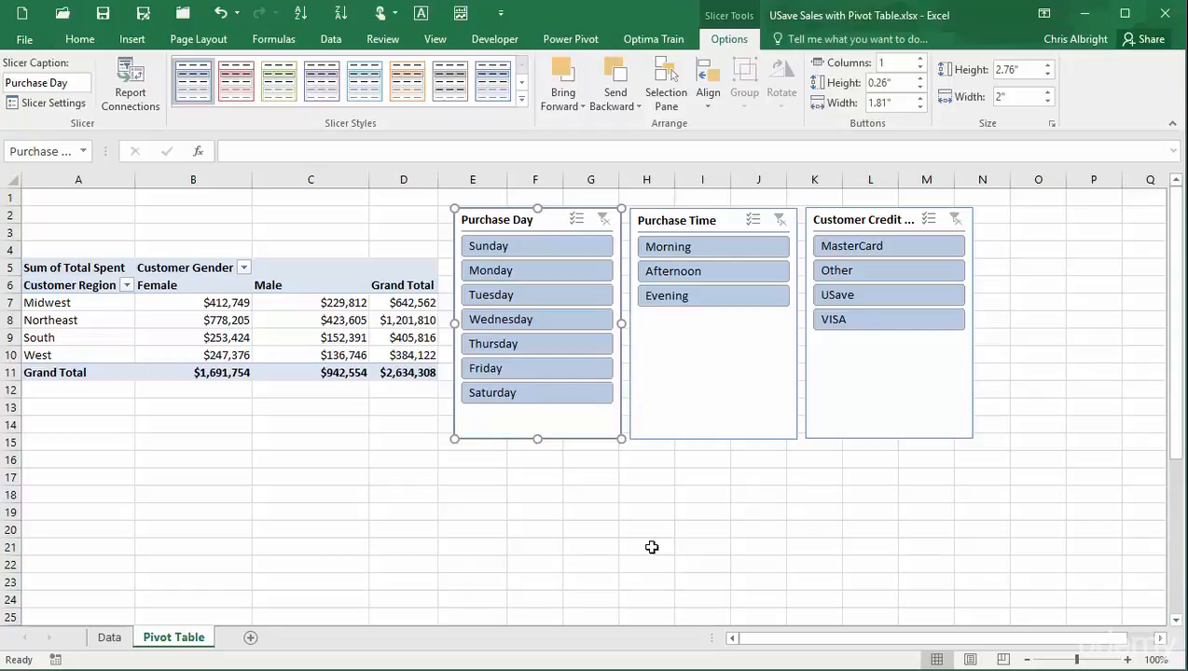
Select Sunday and Saturday, Morning and Evening, and MasterCard and VISA in the three slicers.
click(563, 252)
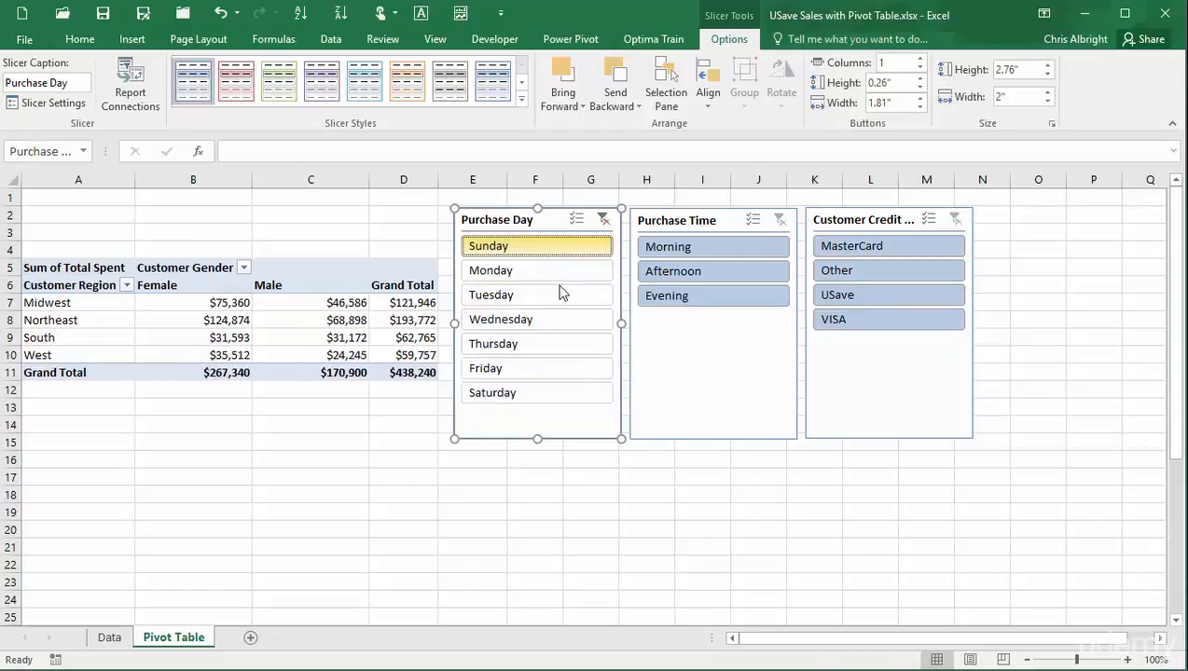
ctrl+click(570, 391)
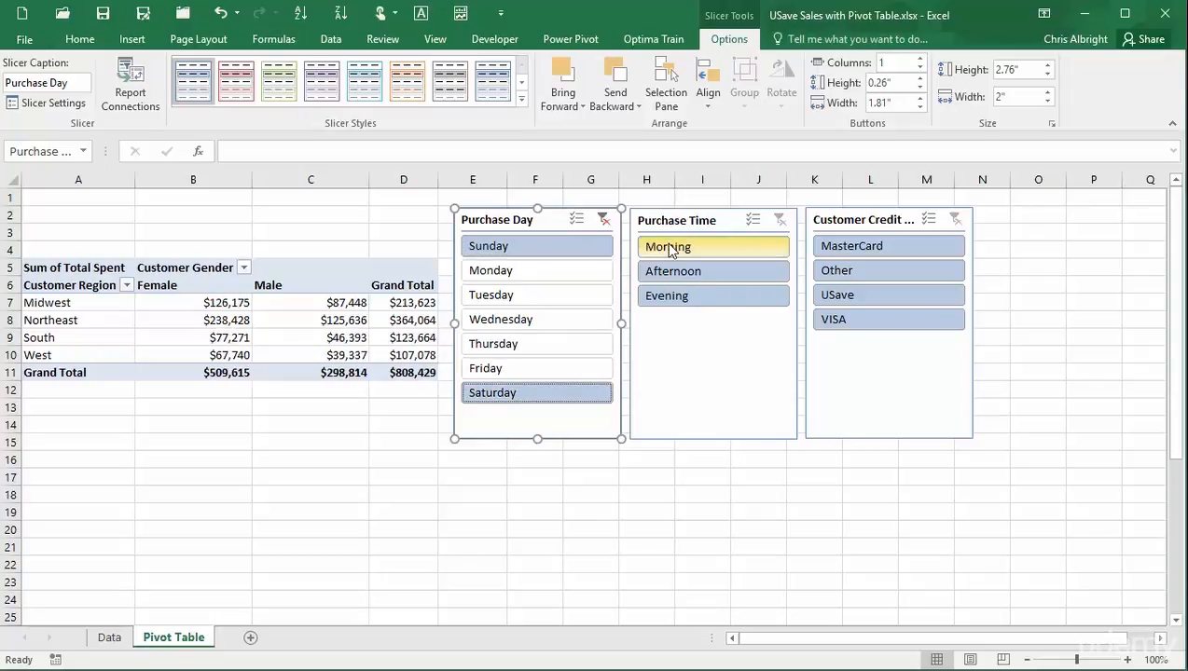
click(670, 248)
ctrl+click(676, 297)
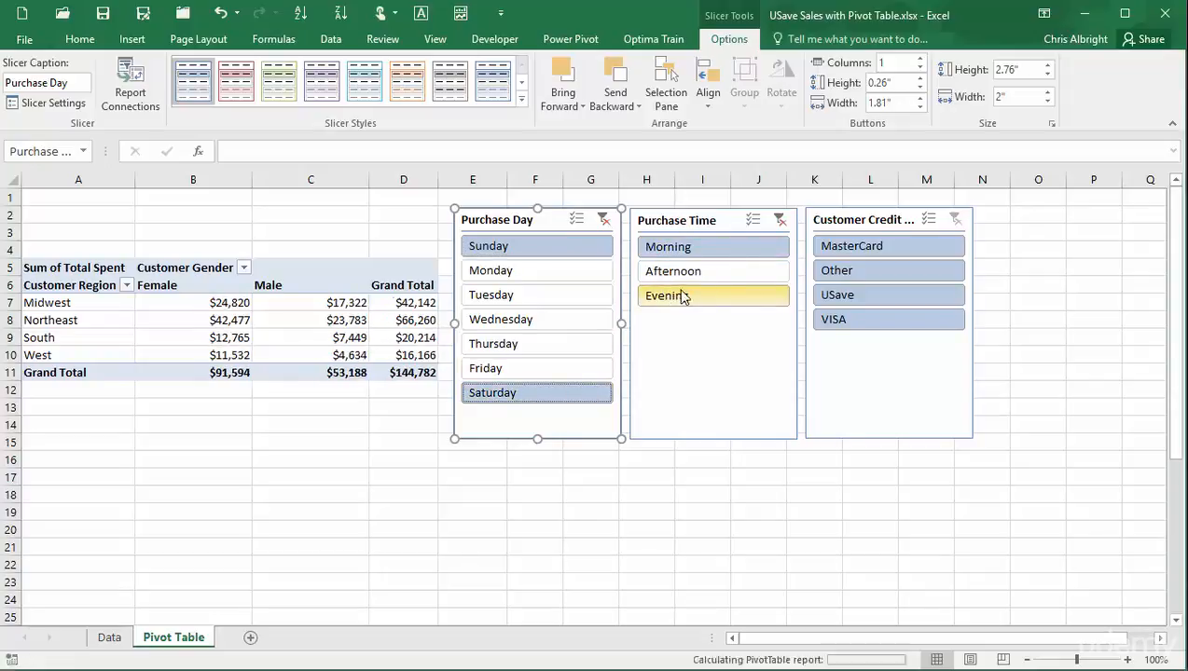
click(838, 248)
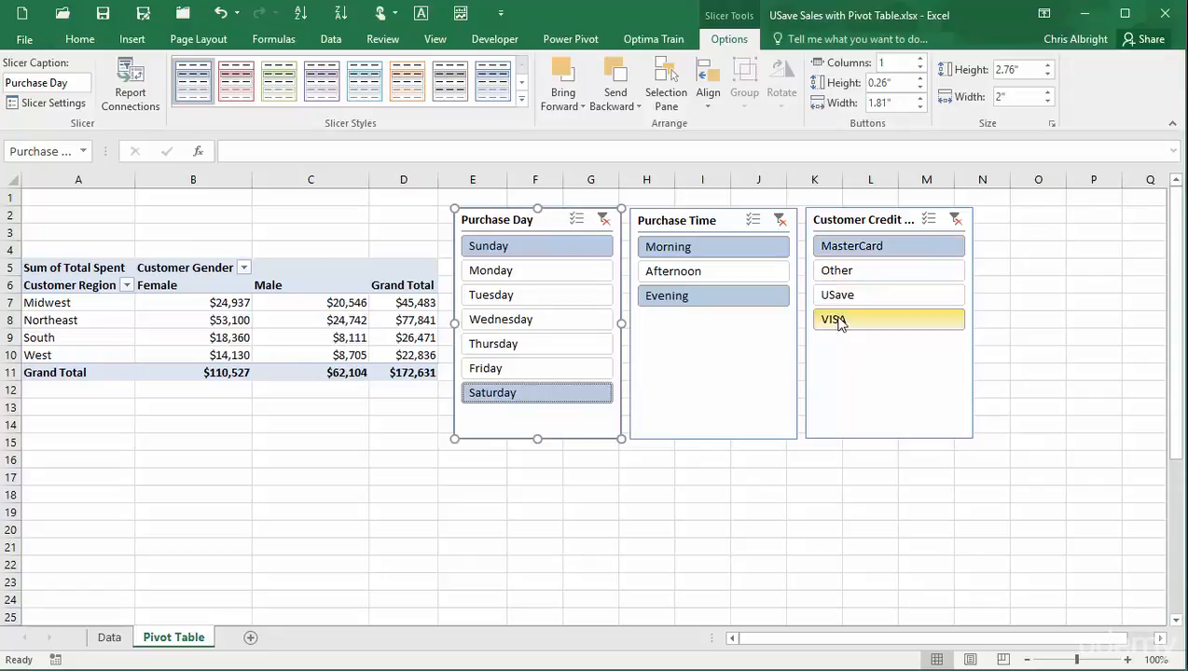
ctrl+click(838, 320)
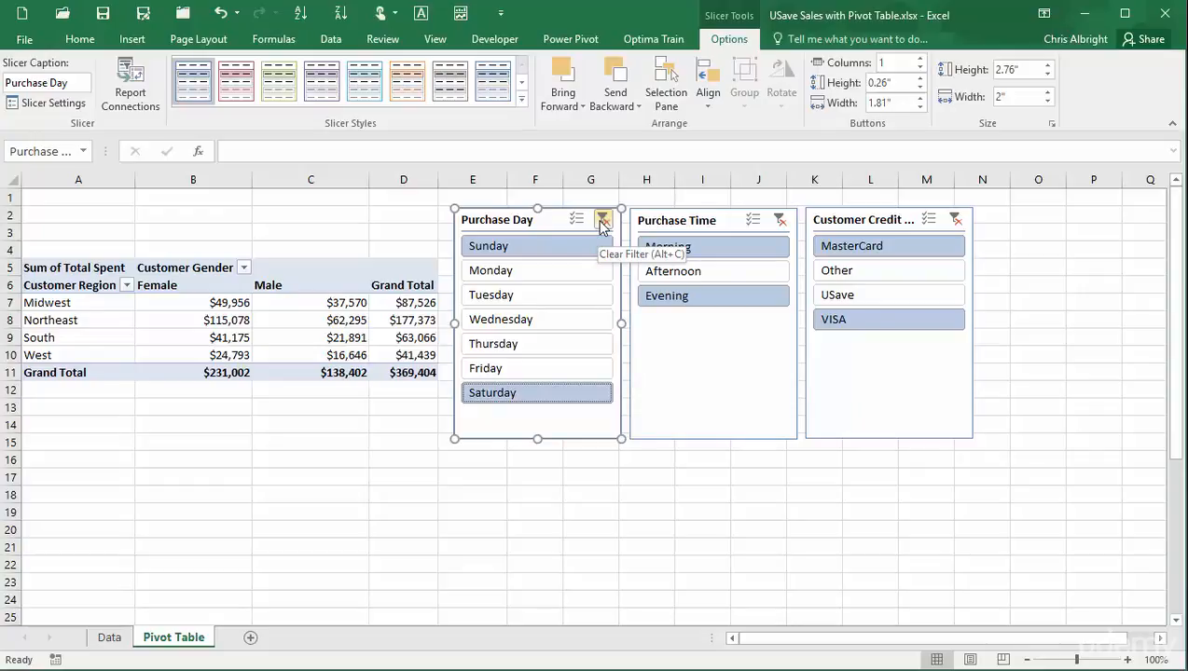
Clear the Purchase Day slicer's filter, then delete the Purchase Day and Purchase Time slicers.
click(601, 220)
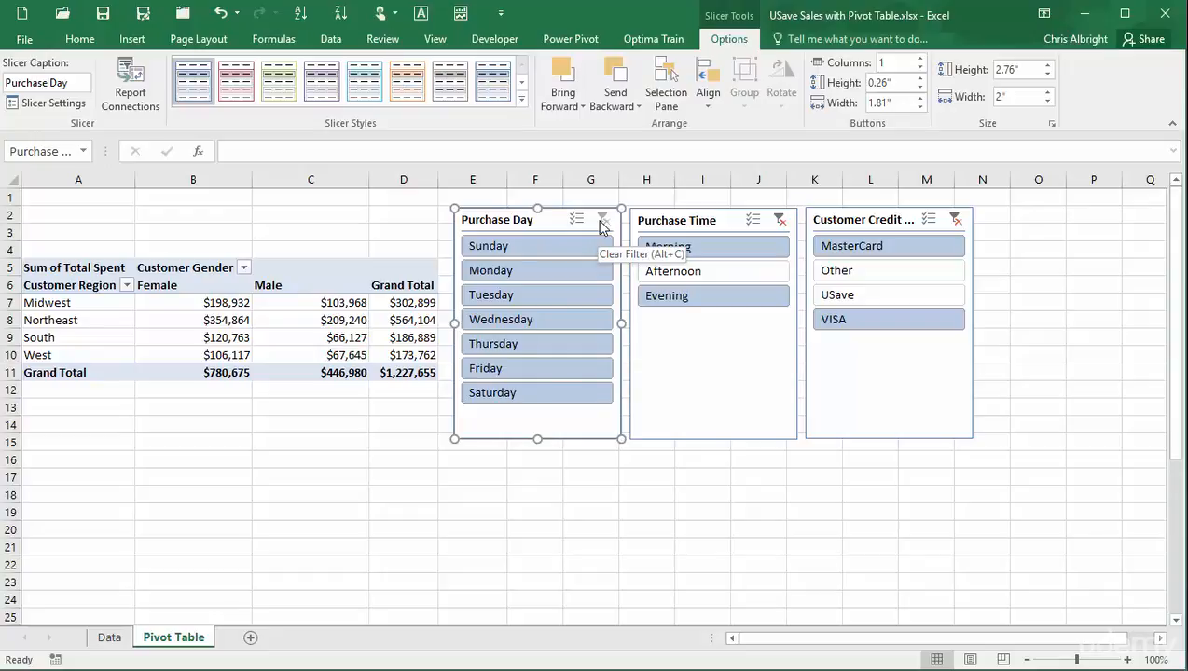
key(Delete)
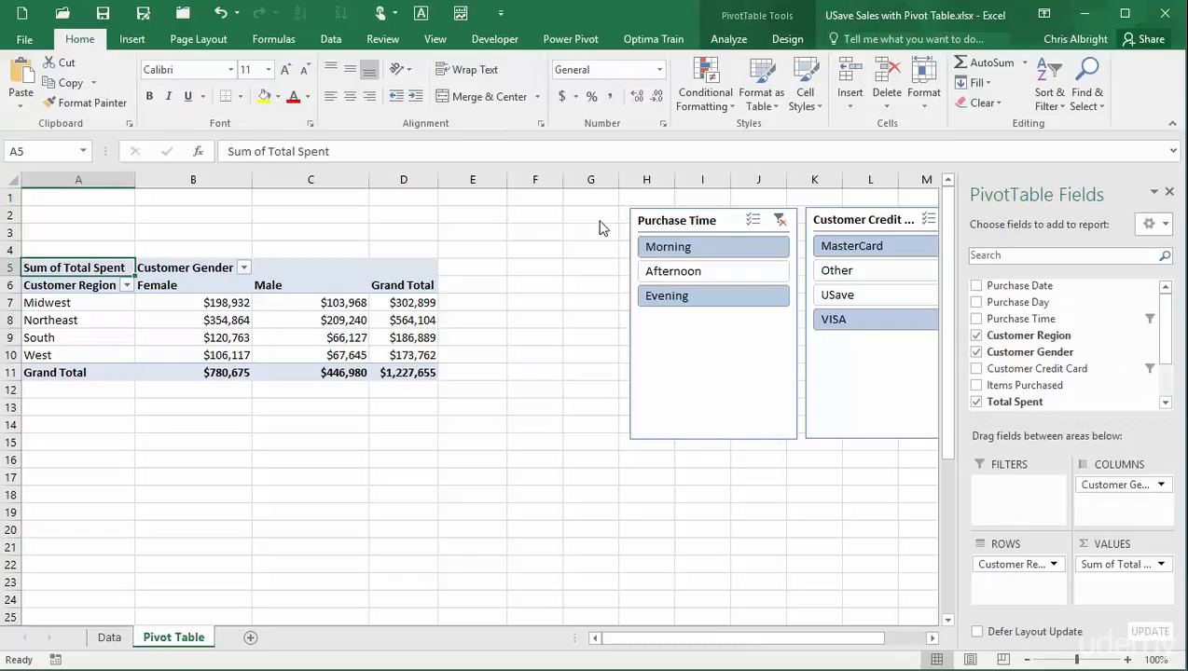
click(695, 209)
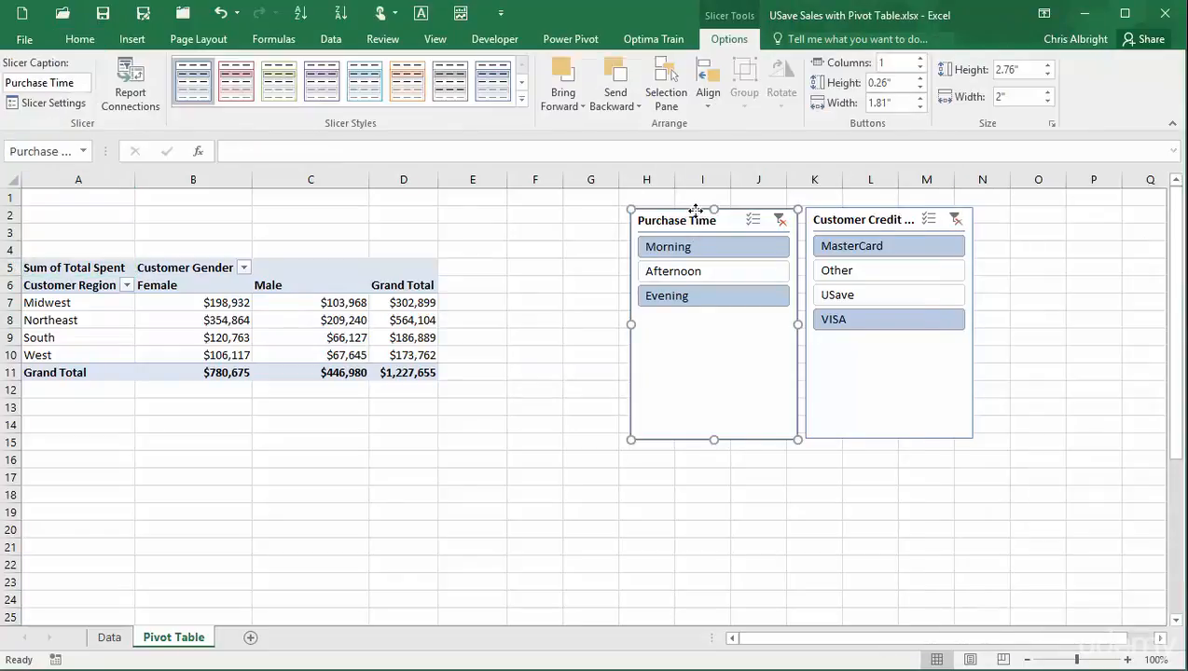
key(Delete)
Delete the Customer Credit Card slicer and clear the Purchase Time and Customer Credit Card field filters.
click(849, 216)
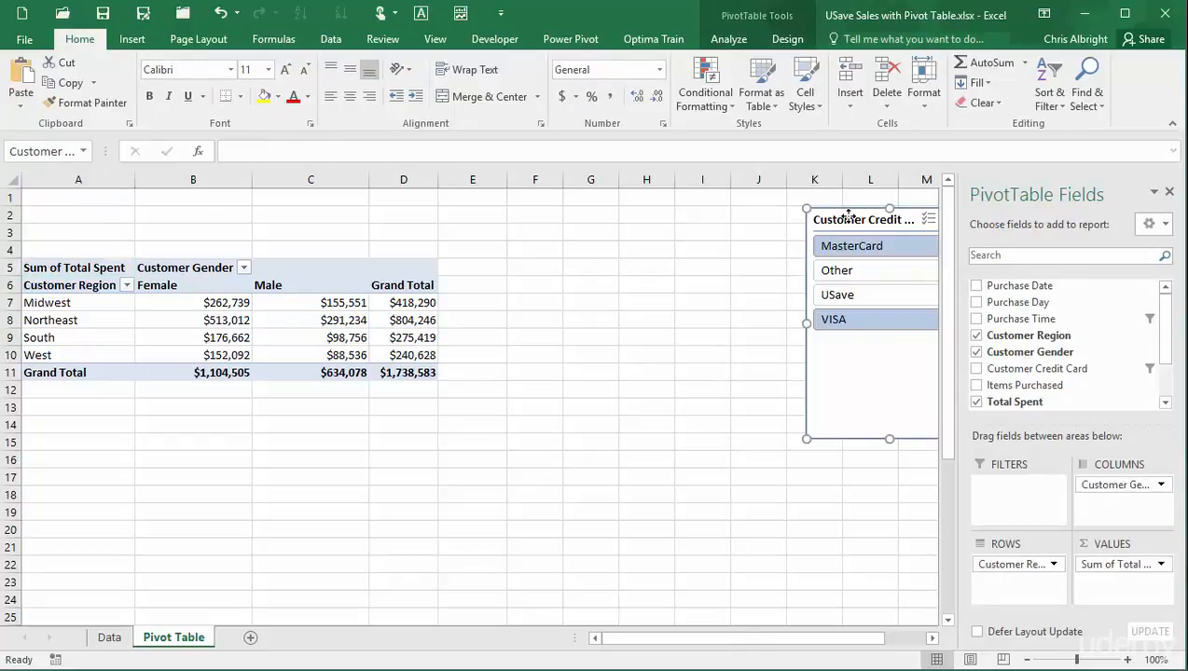
key(Delete)
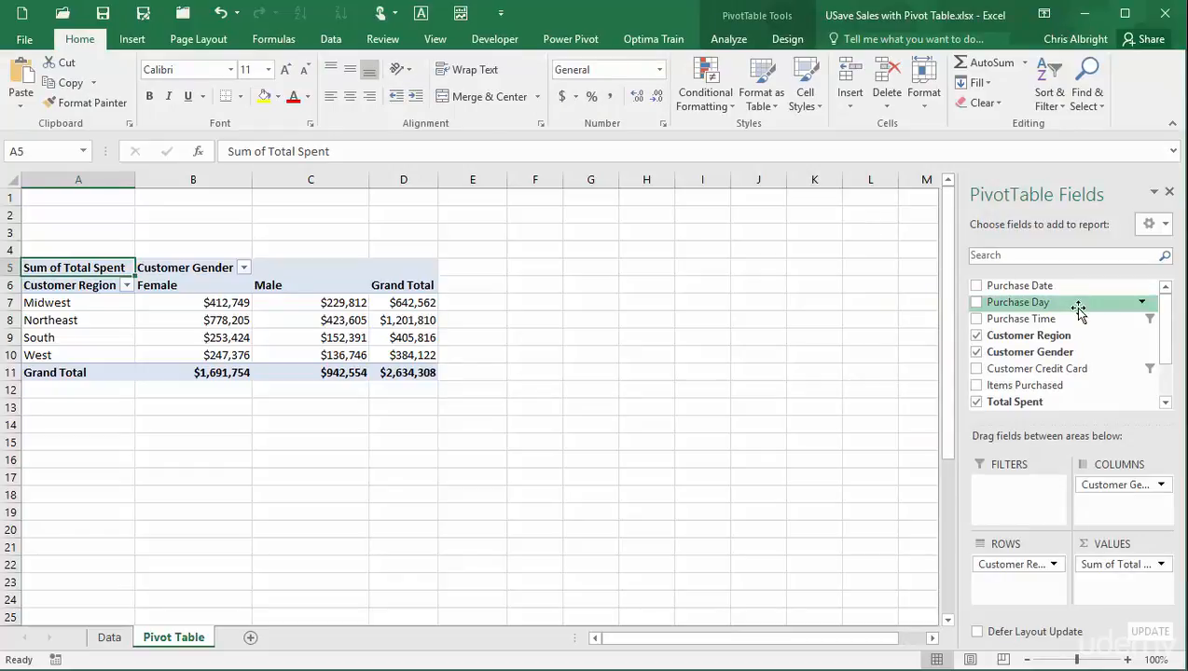
click(1144, 322)
click(851, 400)
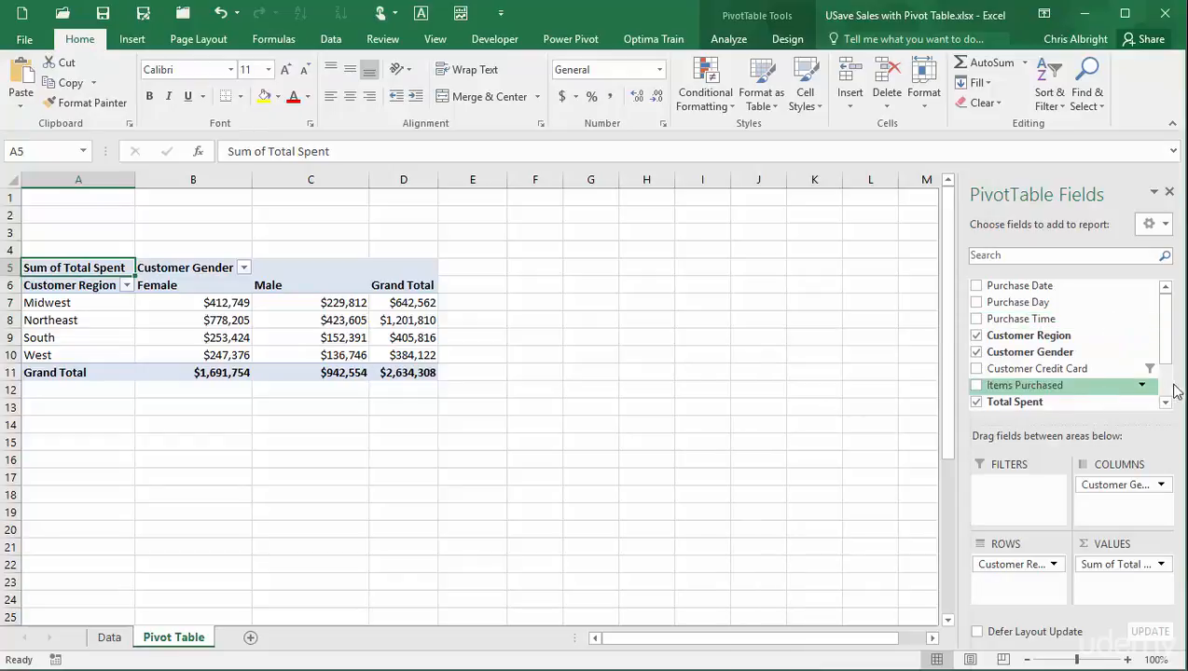
click(1142, 368)
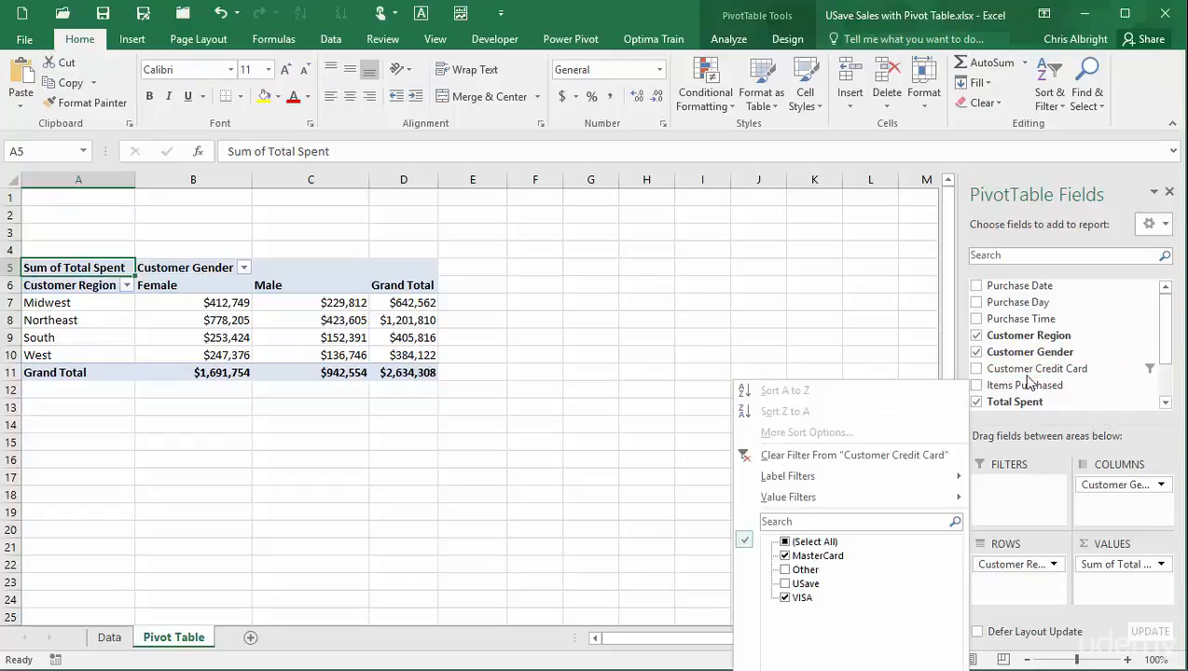
click(811, 456)
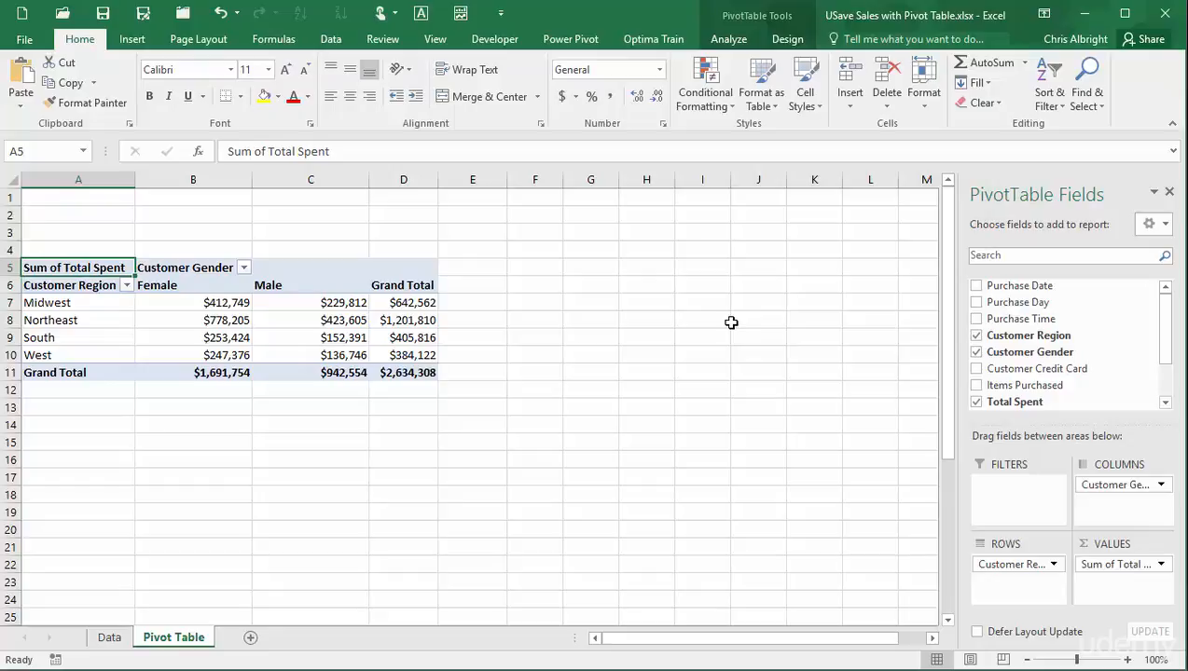
Insert slicers for Customer Region and Customer Gender.
click(728, 39)
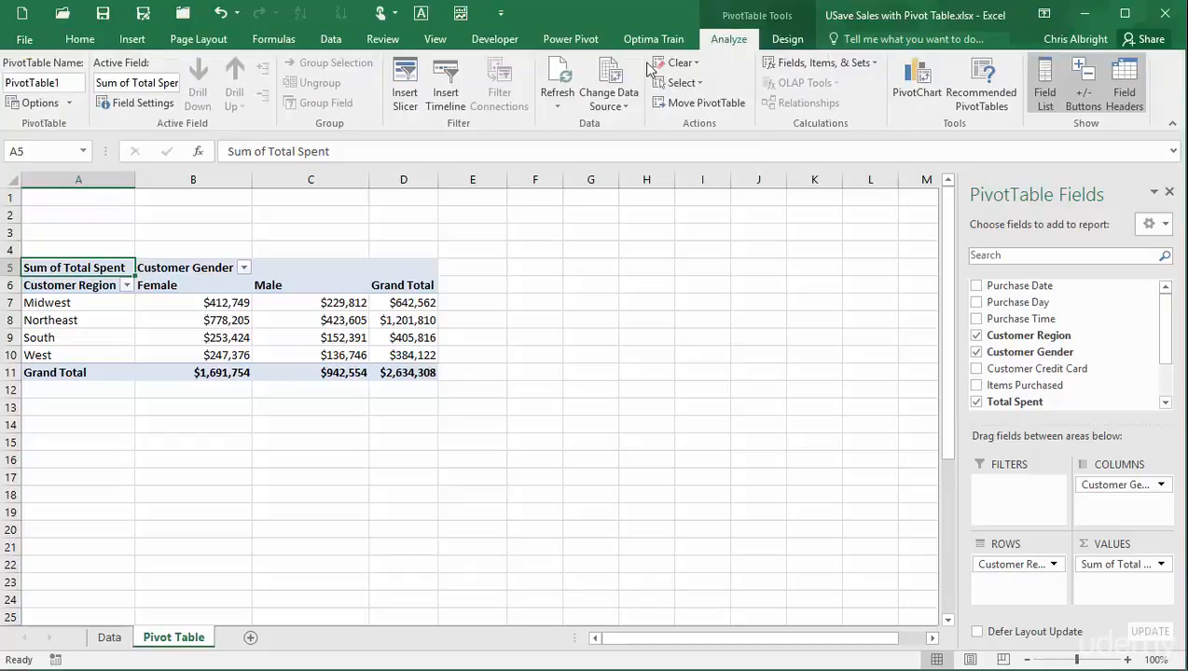
click(405, 94)
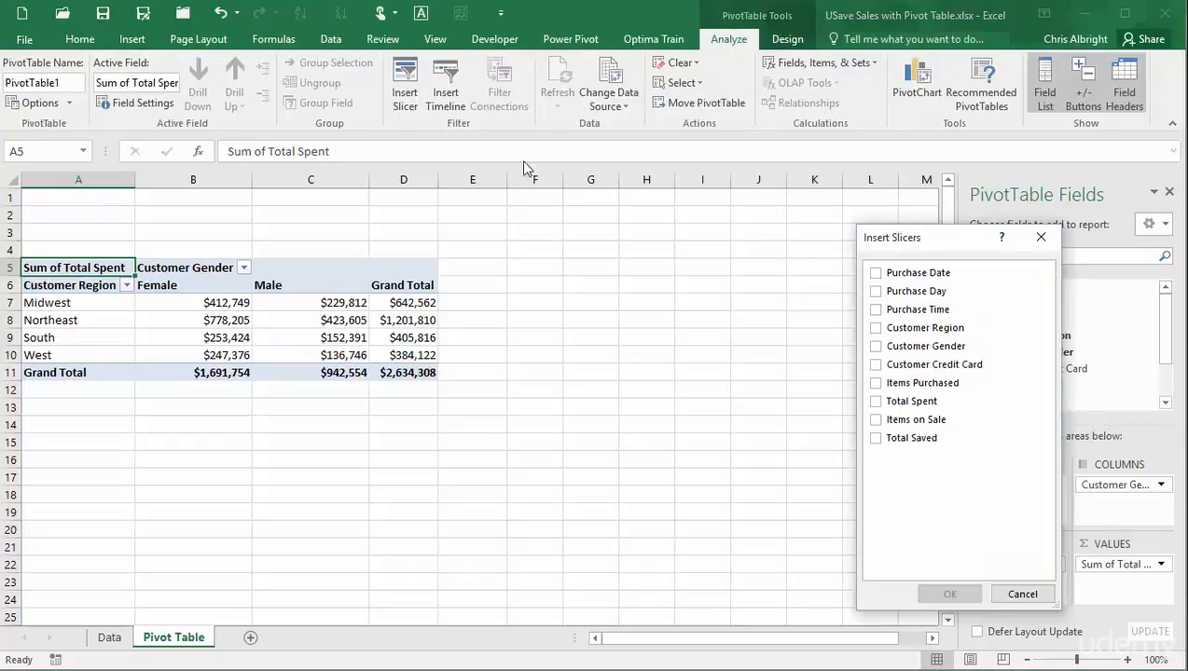
click(876, 329)
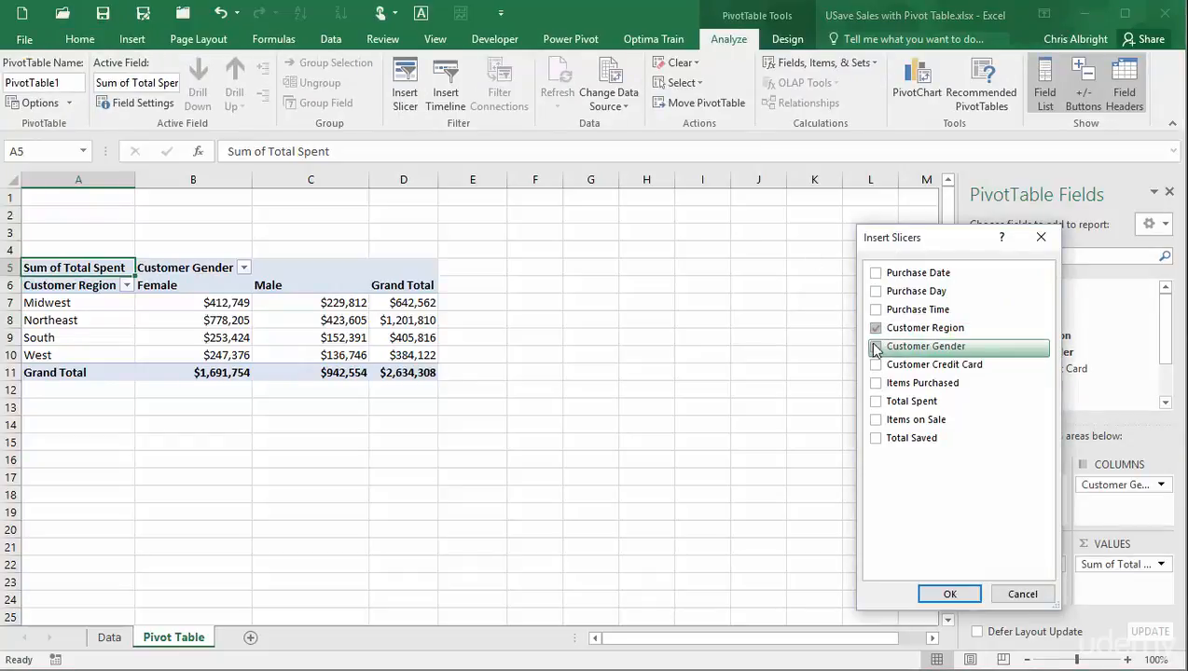
click(874, 348)
click(949, 594)
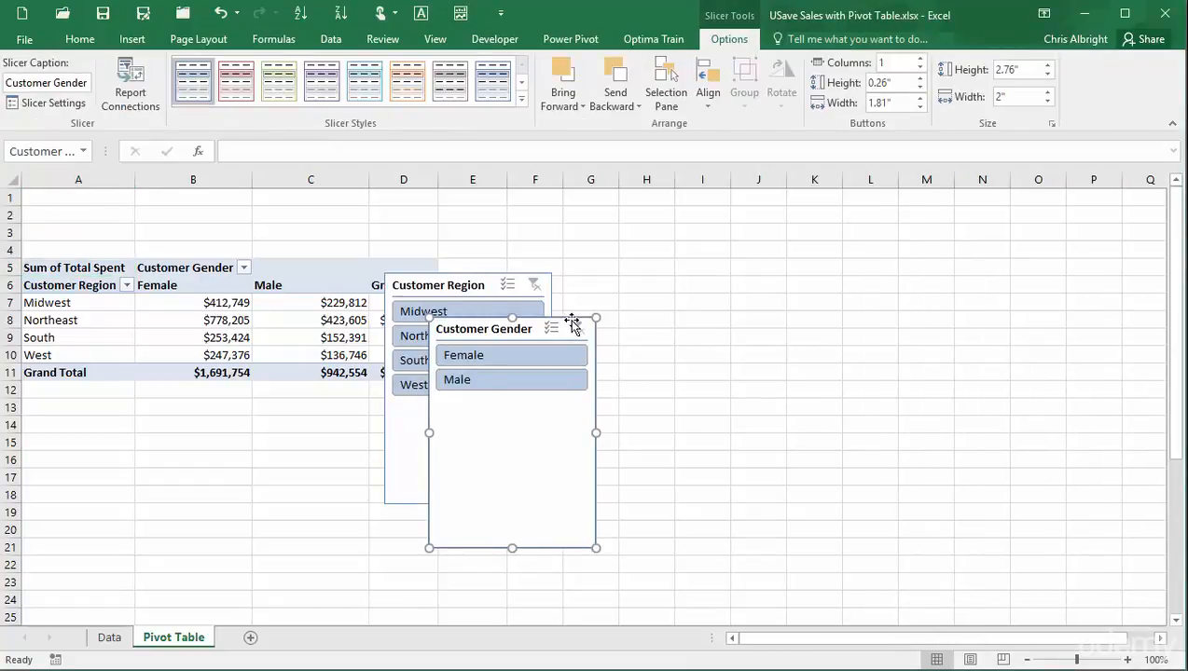
Place the Customer Gender and Customer Region slicers side by side right of the pivot.
drag(569, 321, 653, 303)
drag(721, 269, 883, 207)
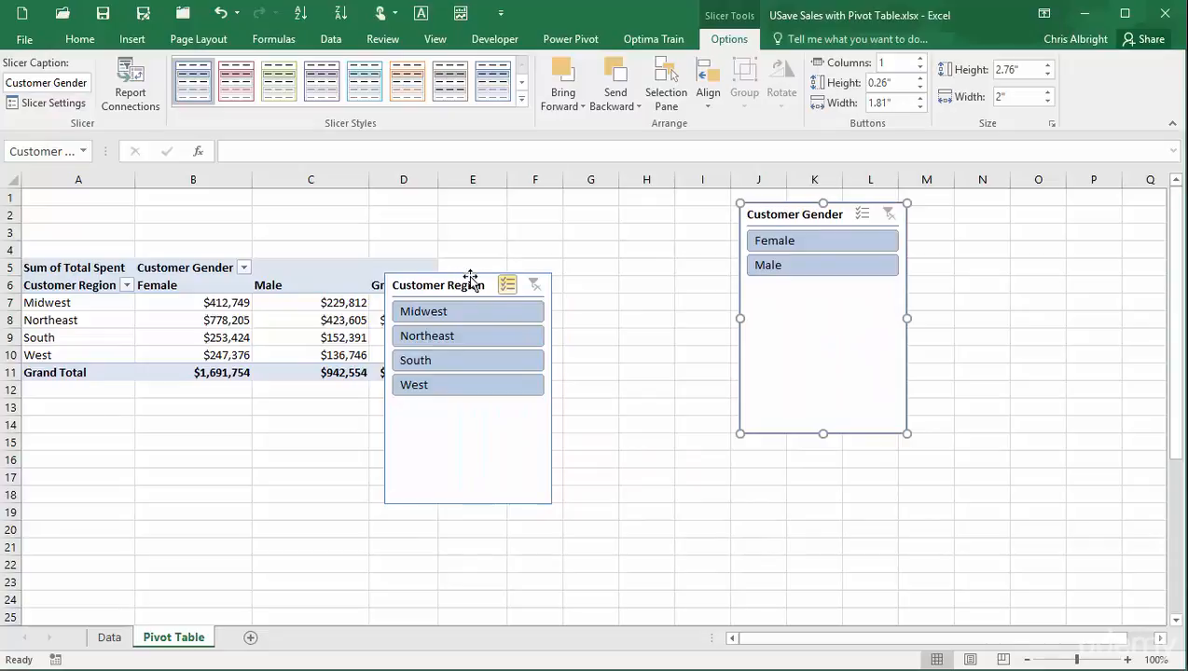
click(471, 275)
drag(490, 273, 659, 205)
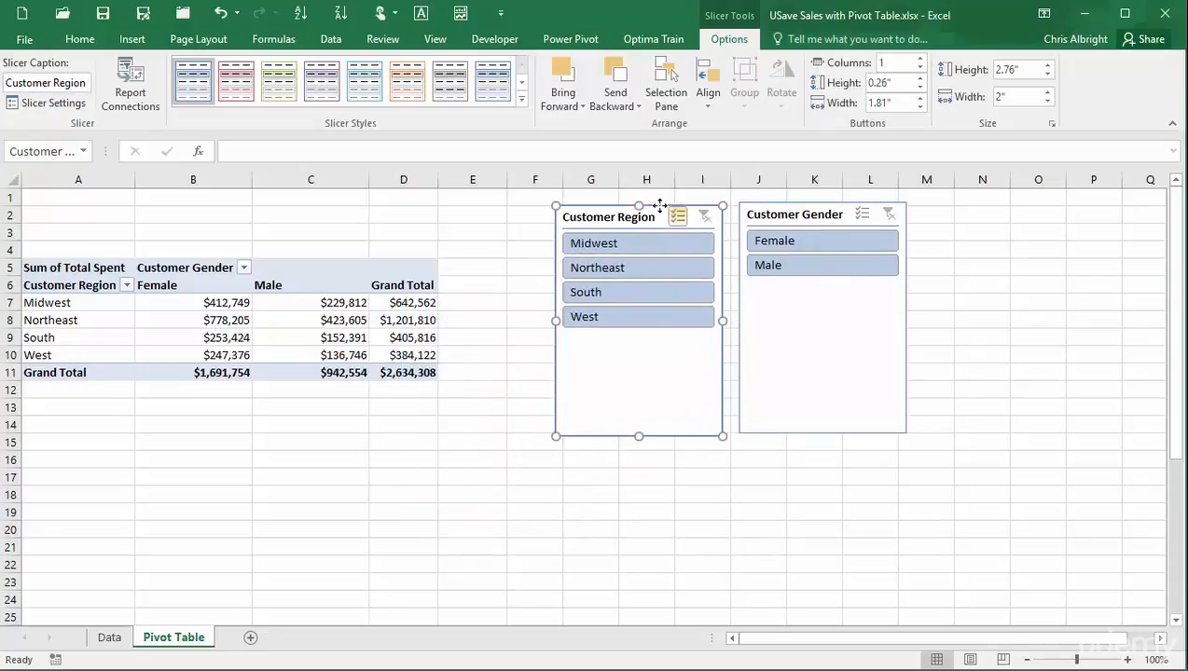
Select Midwest and West in the Region slicer and Male in the Gender slicer, then select cell B7.
click(626, 243)
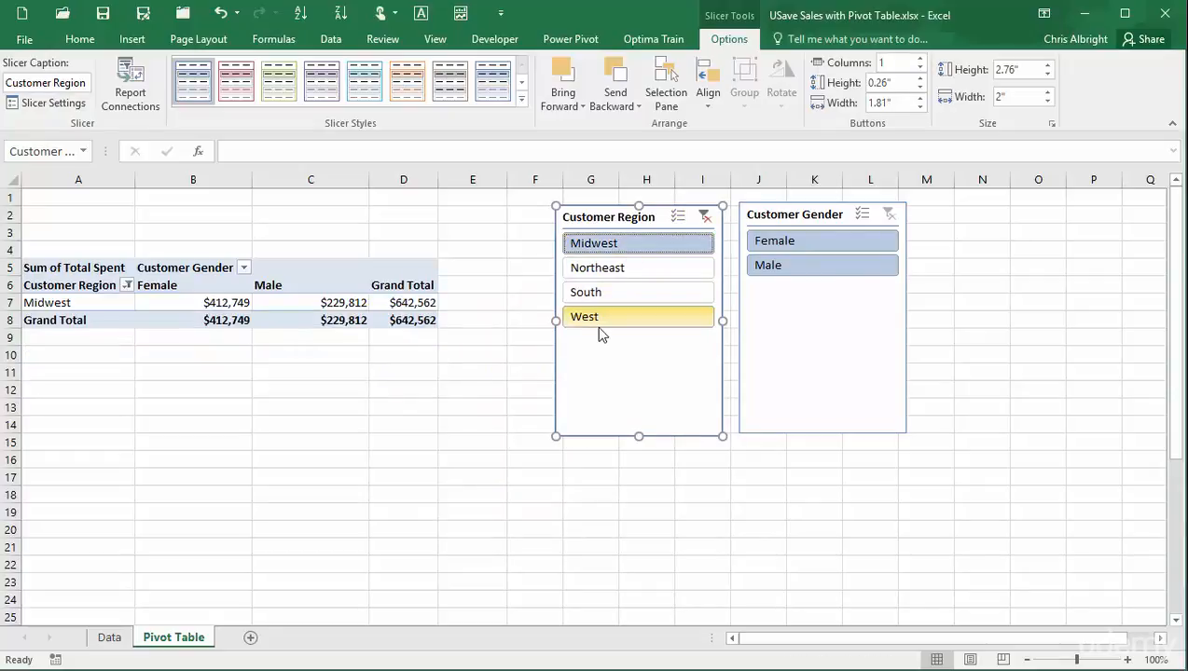
ctrl+click(602, 317)
click(825, 267)
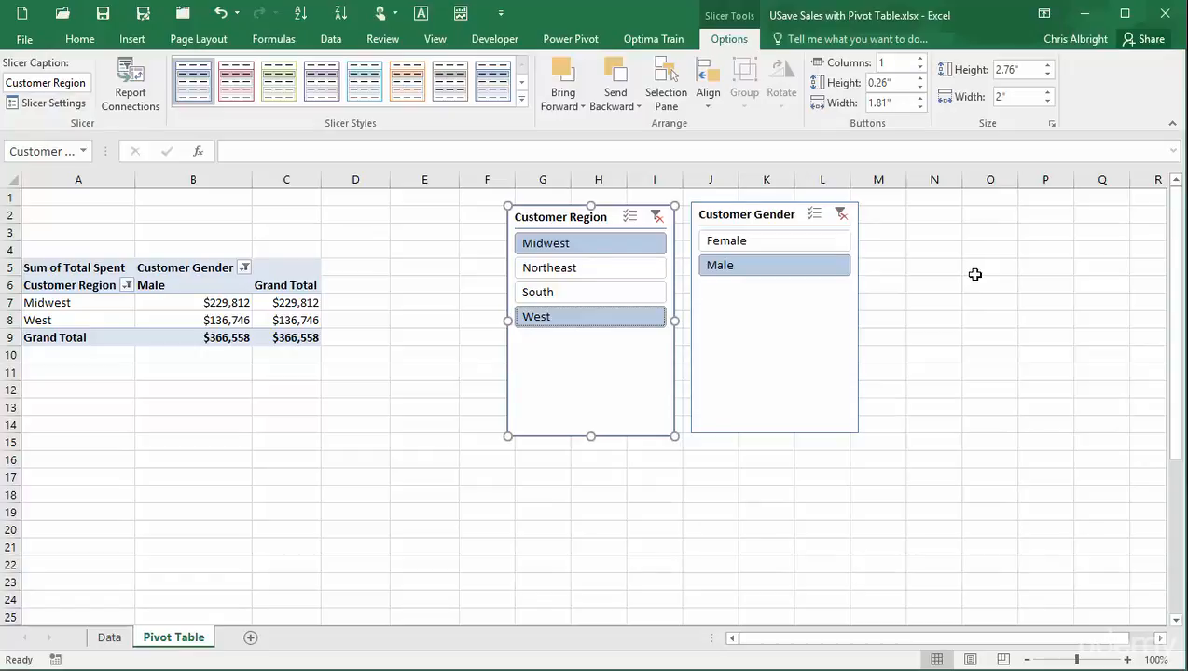
click(209, 298)
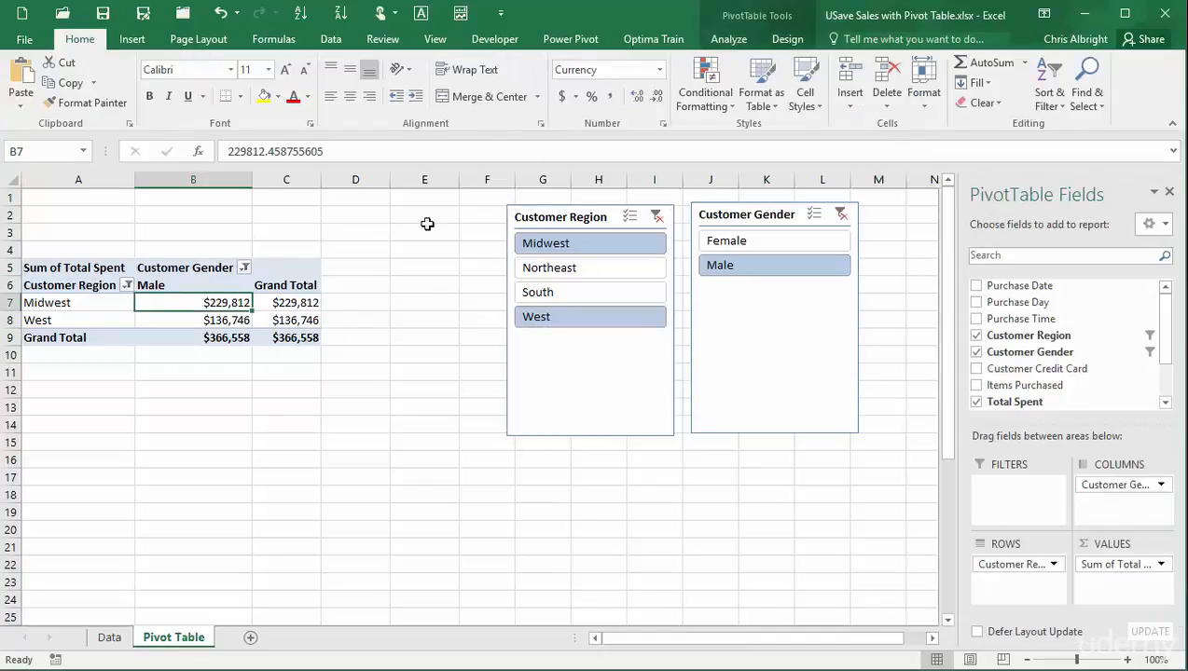
Insert a Purchase Date timeline and move it below the pivot table.
click(726, 40)
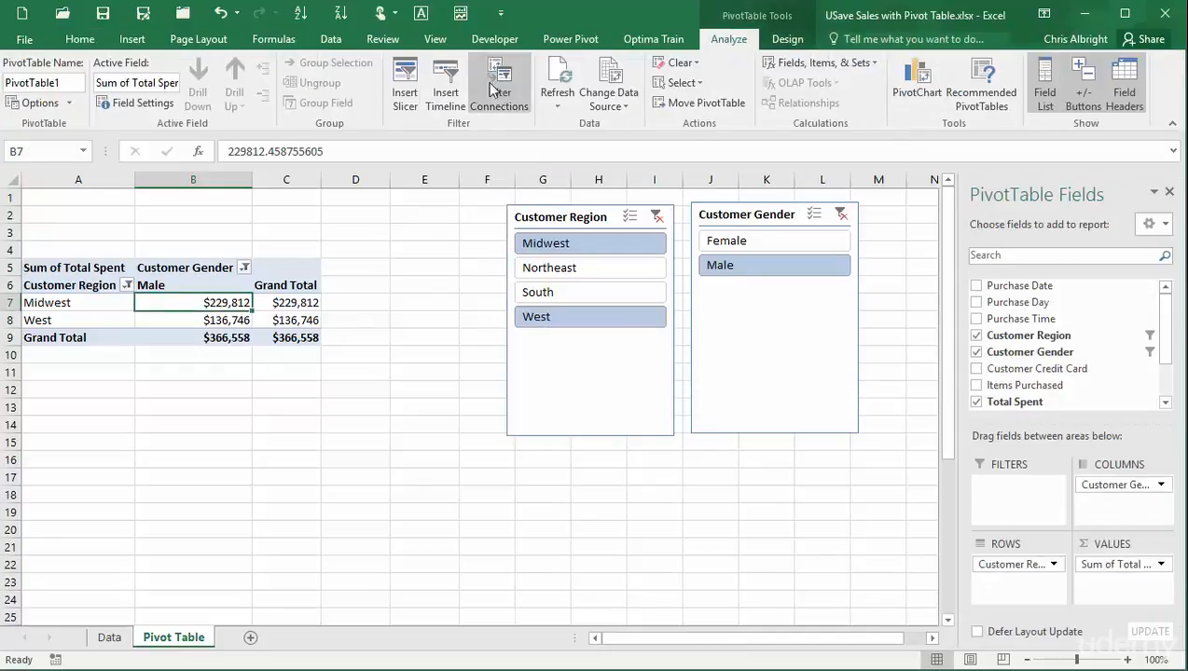
click(445, 98)
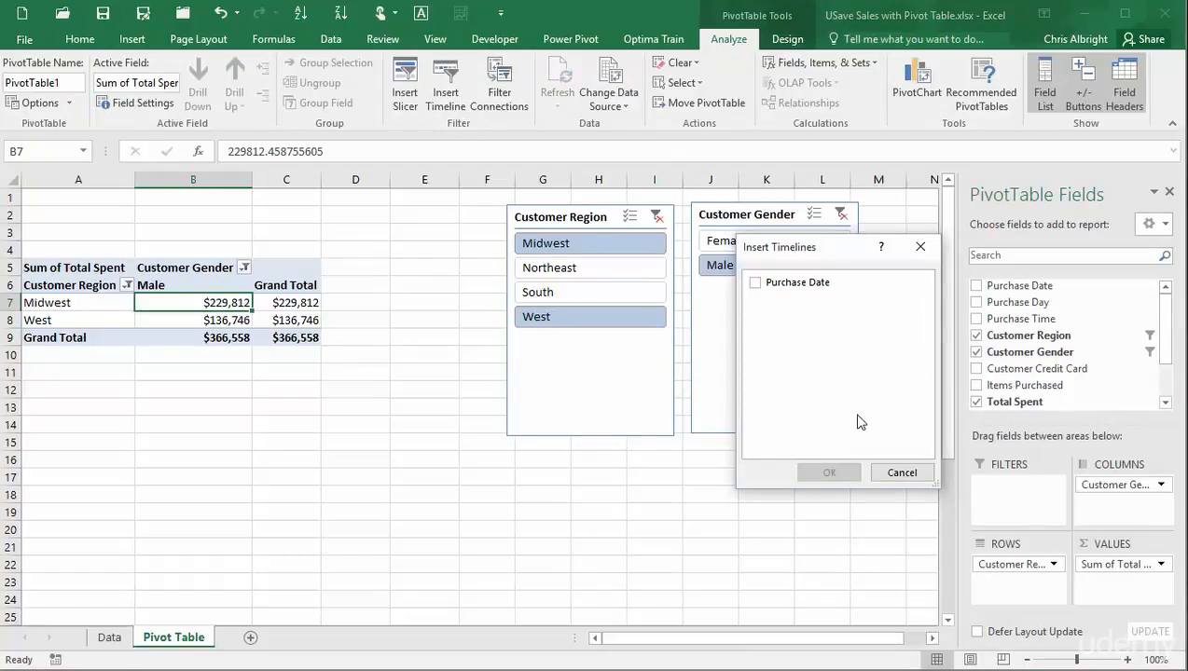
click(768, 283)
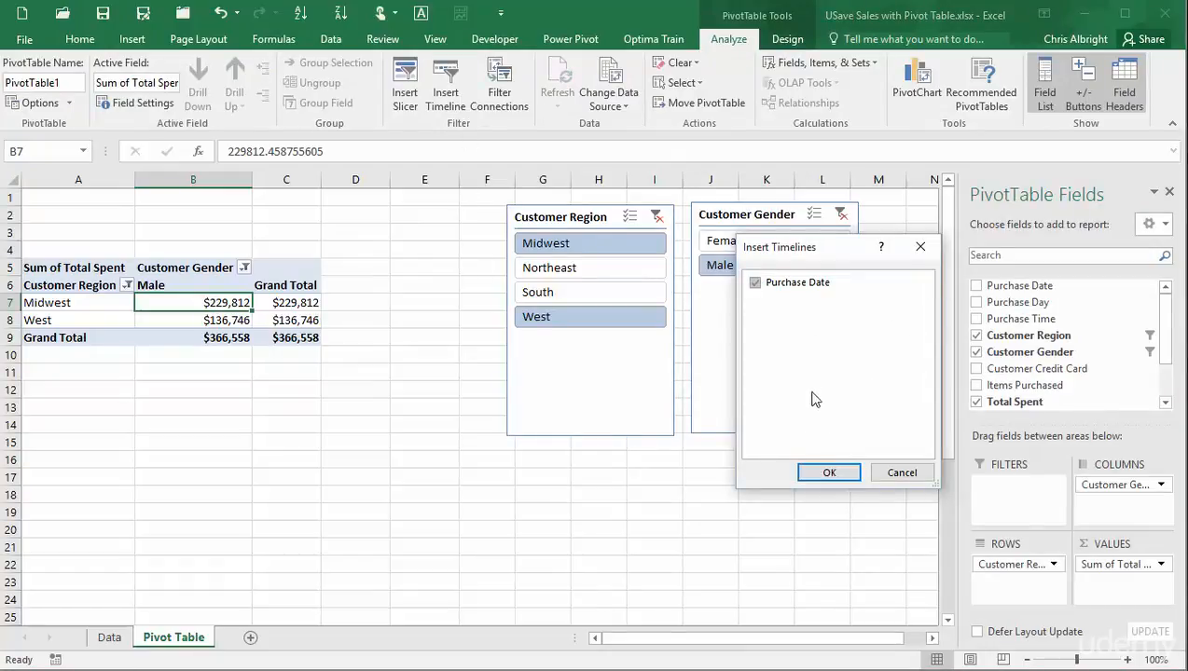
click(824, 472)
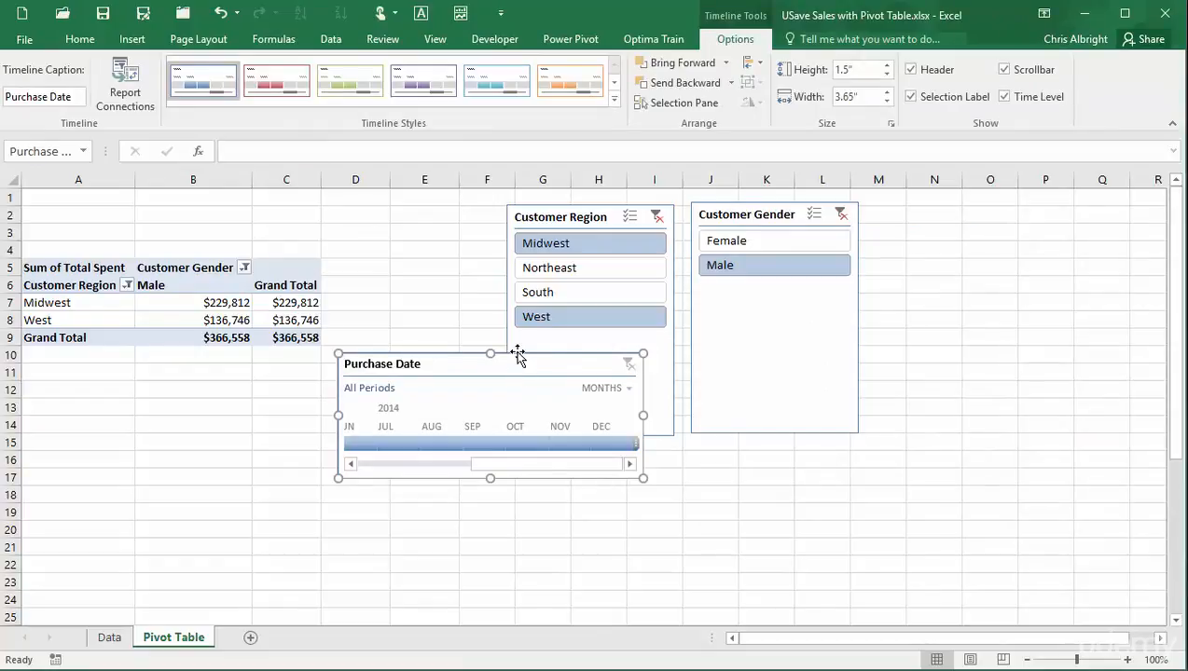
drag(519, 355, 404, 451)
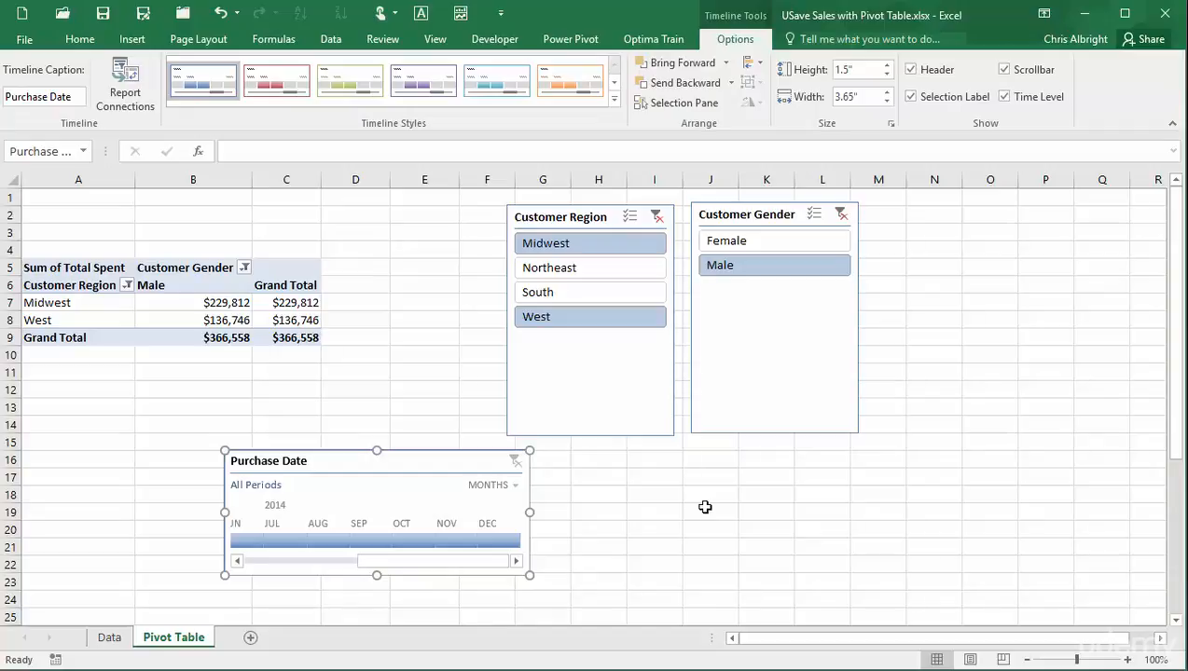
Narrow the Purchase Date timeline to Apr 5 – May 31, 2014, shown at day level.
click(317, 561)
click(369, 533)
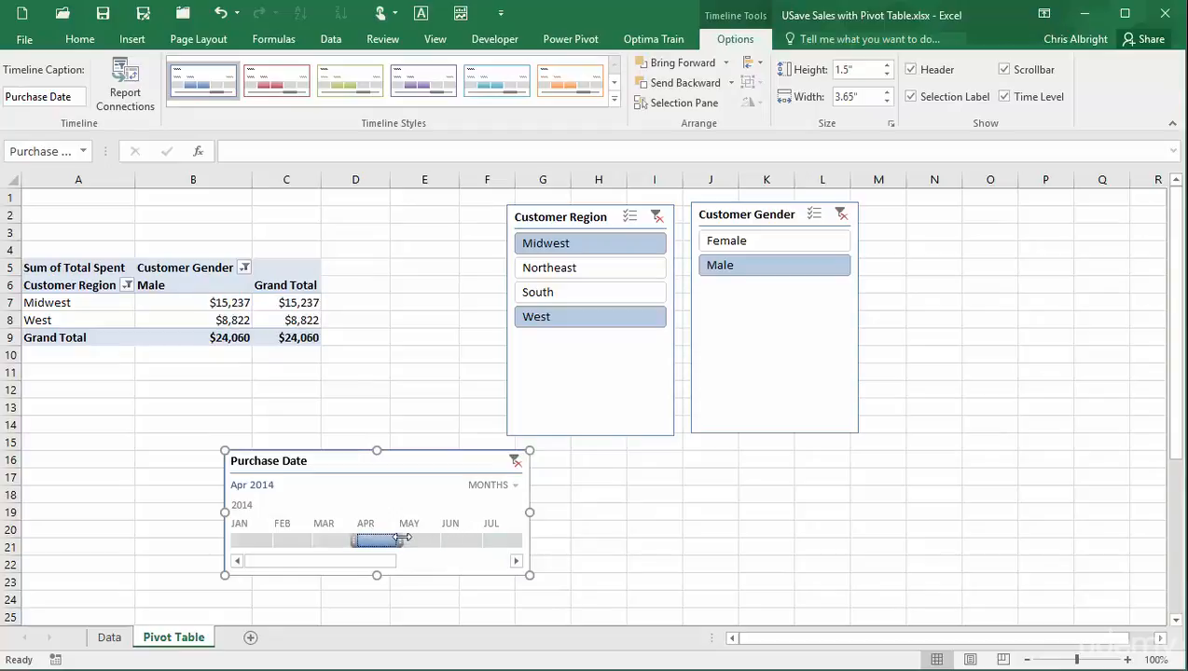
drag(401, 538, 440, 539)
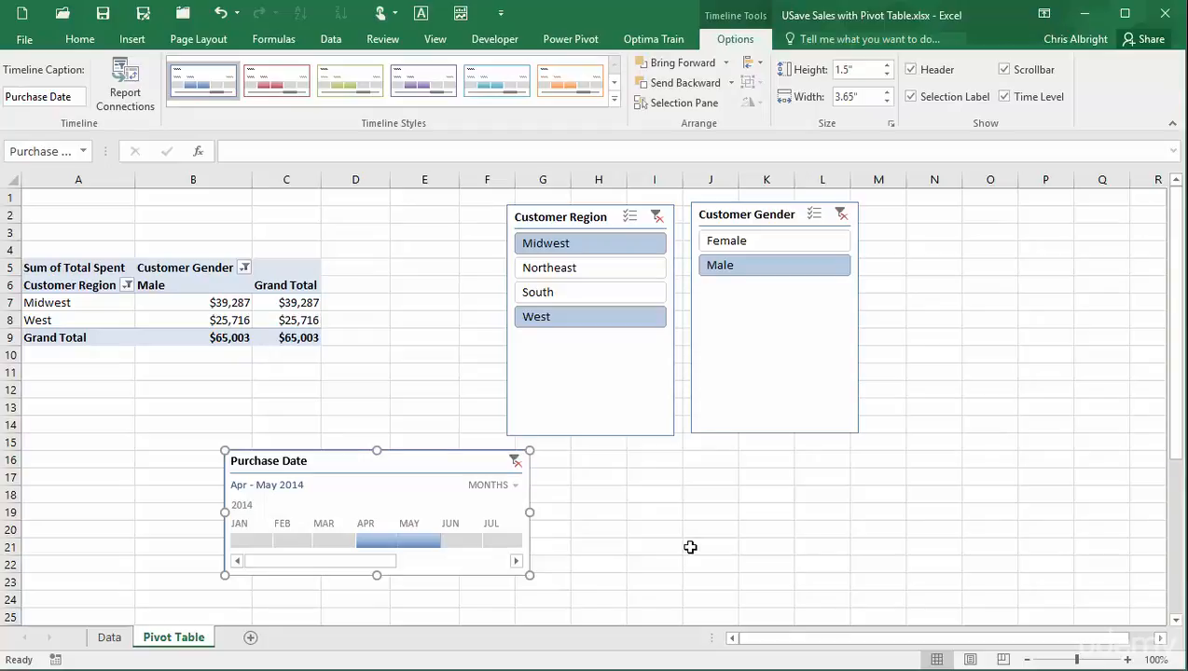
click(513, 486)
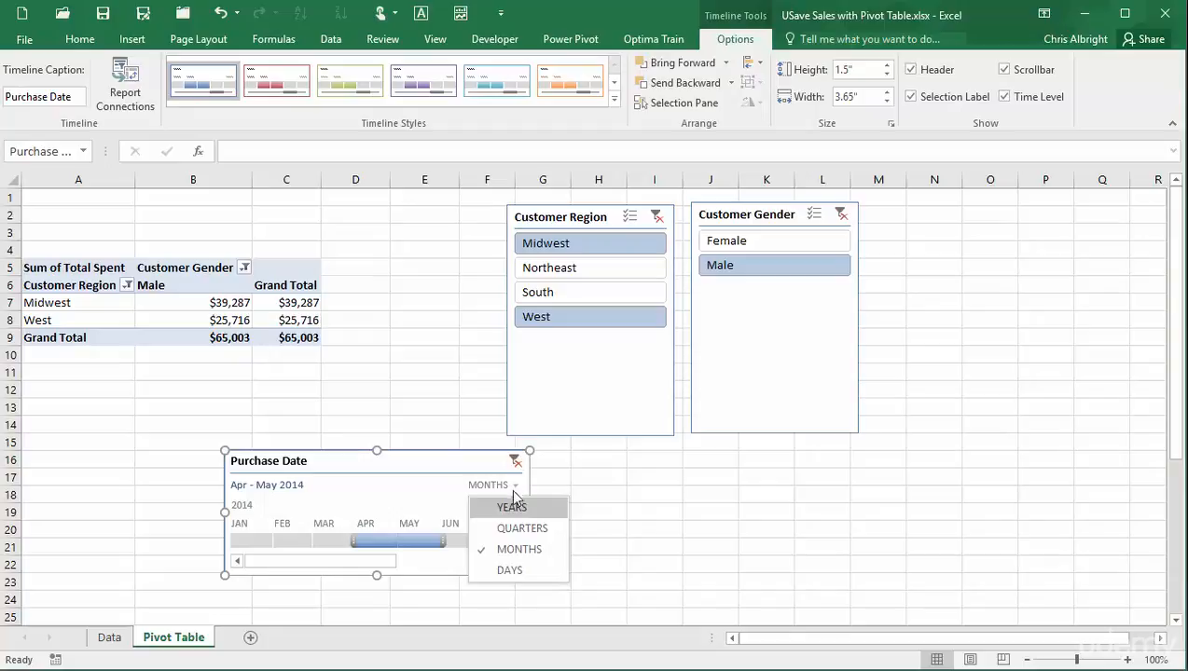
click(513, 570)
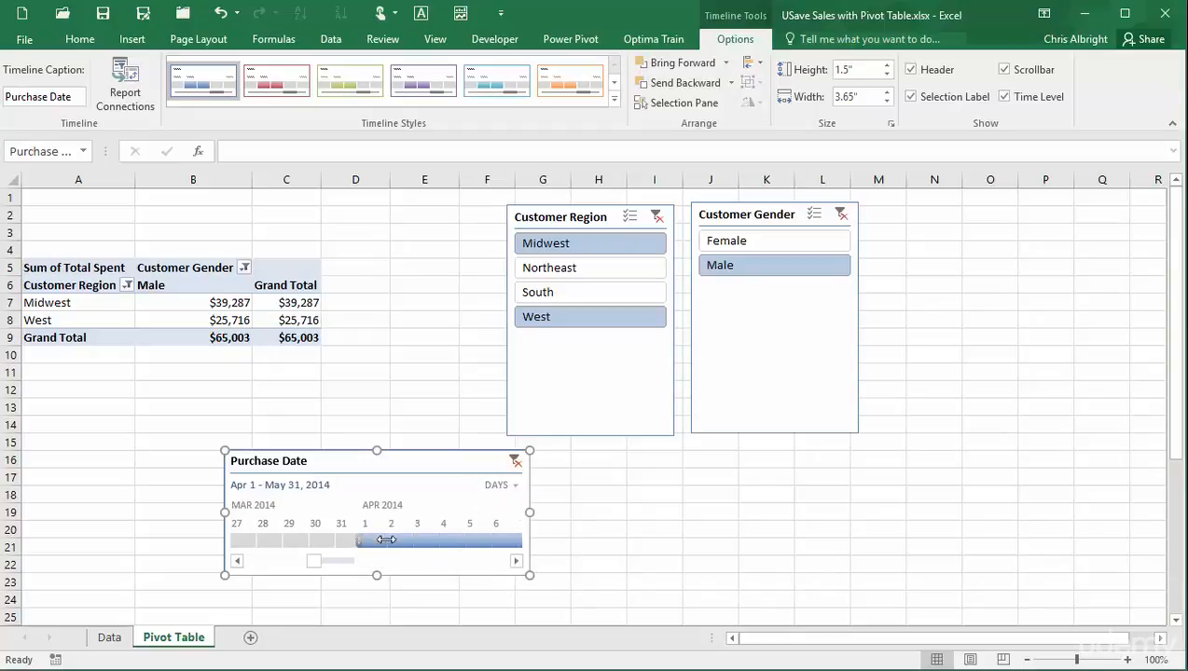
drag(386, 540, 481, 540)
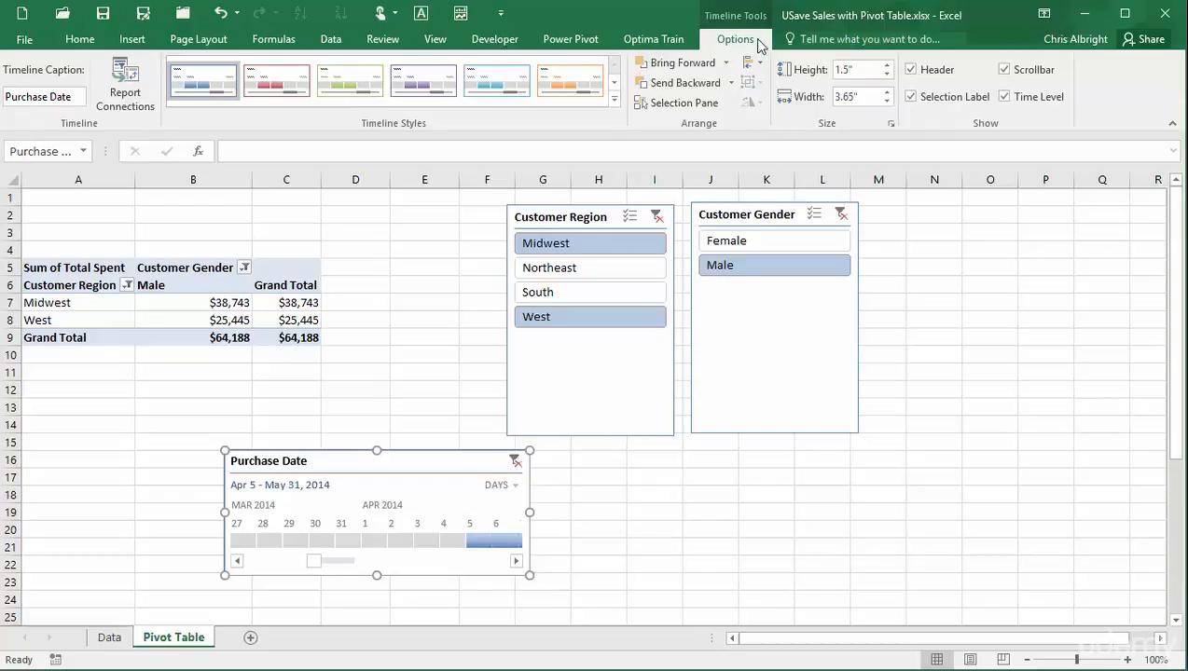
Select the Customer Region slicer and show its Slicer Tools Options ribbon.
click(611, 209)
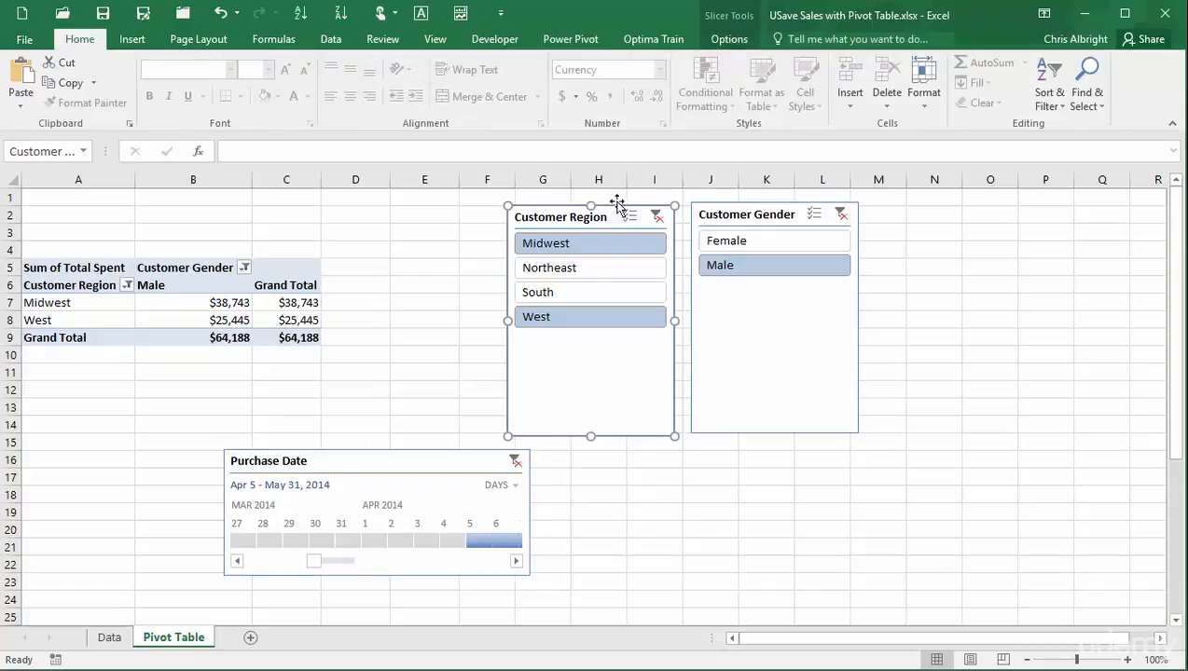
click(723, 40)
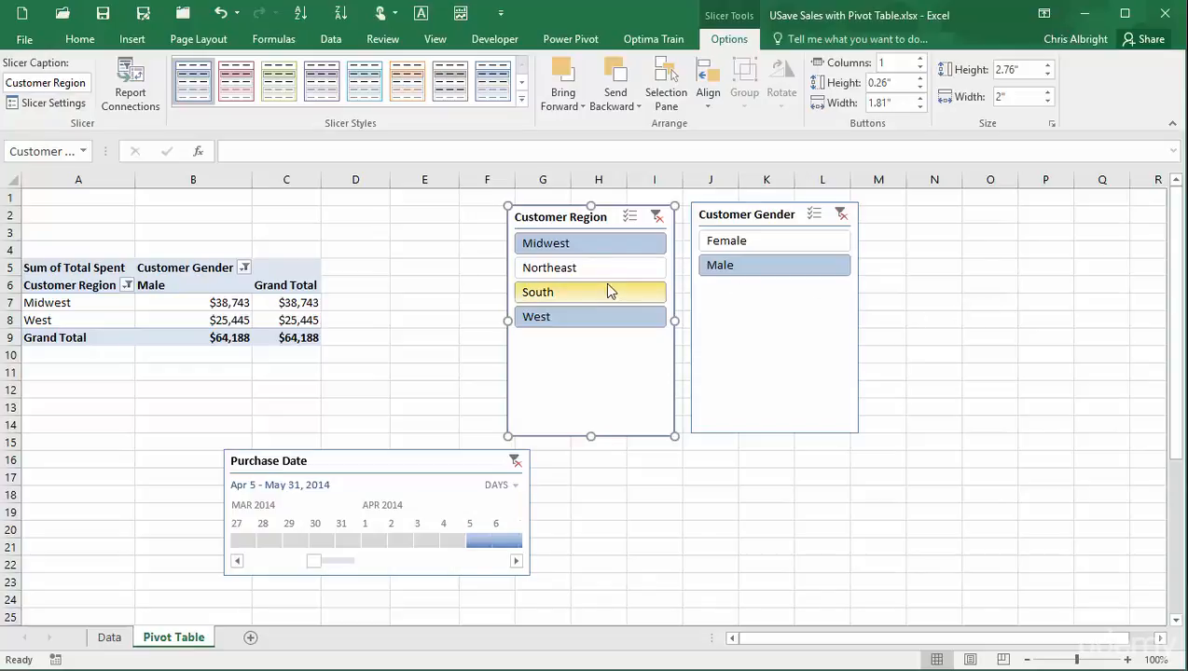
Show the Customer Region slicer's Report Connections, confirming its link to PivotTable1.
right_click(598, 364)
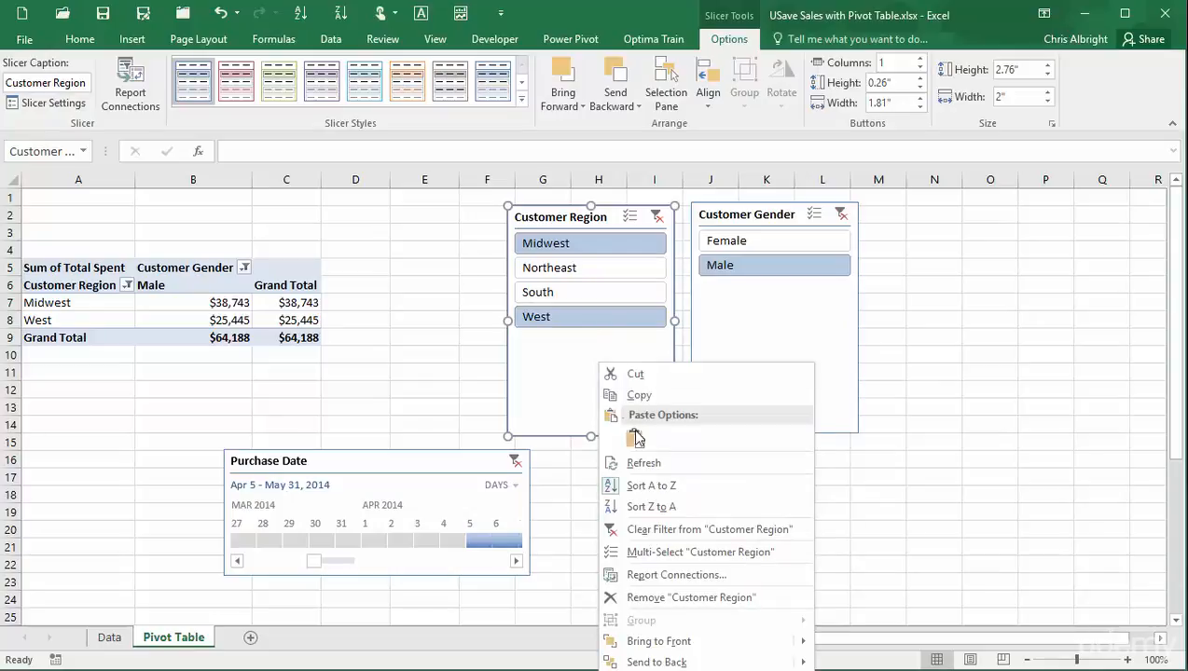
click(728, 575)
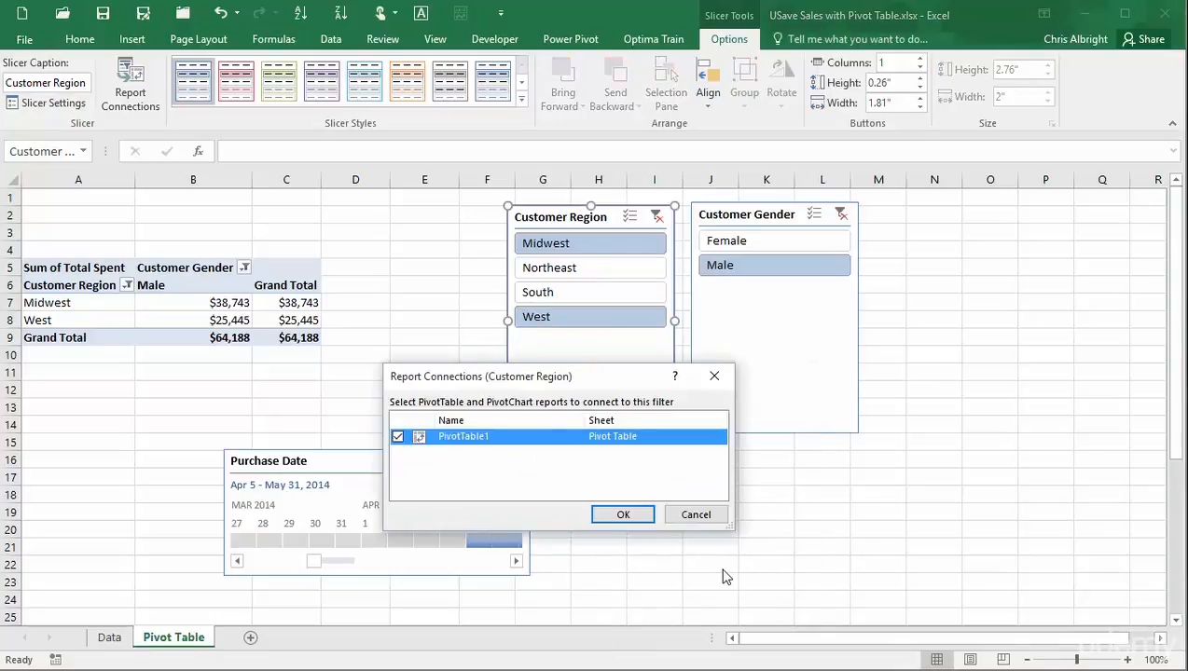